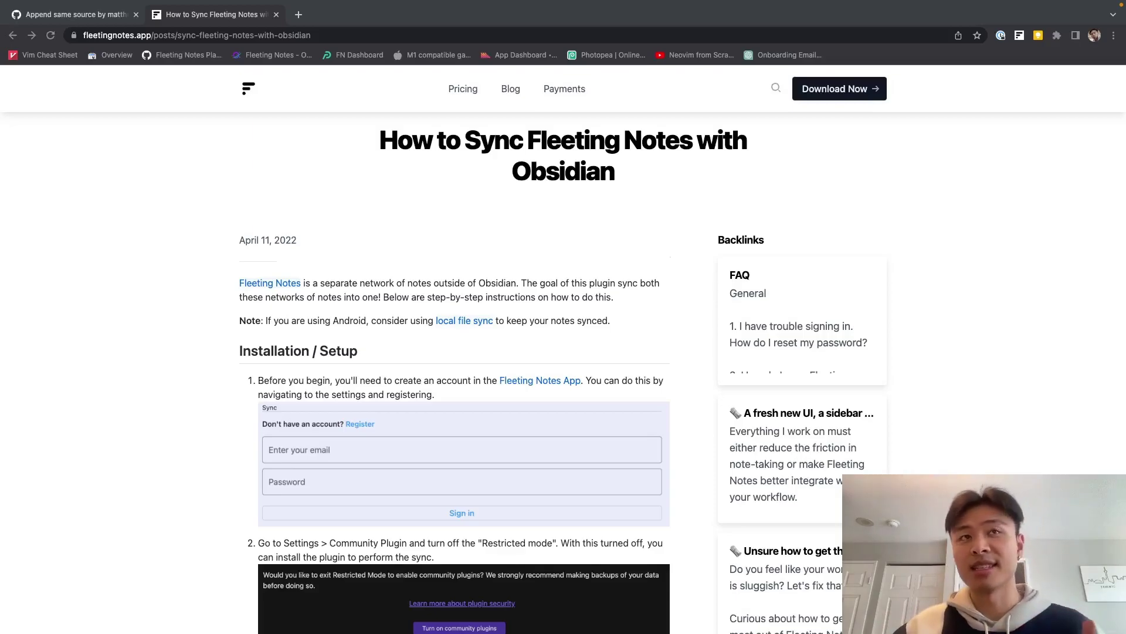
# Sign in to the Fleeting Notes browser extension with the account e-mail and password
pyautogui.scroll(-2, 721, 288)
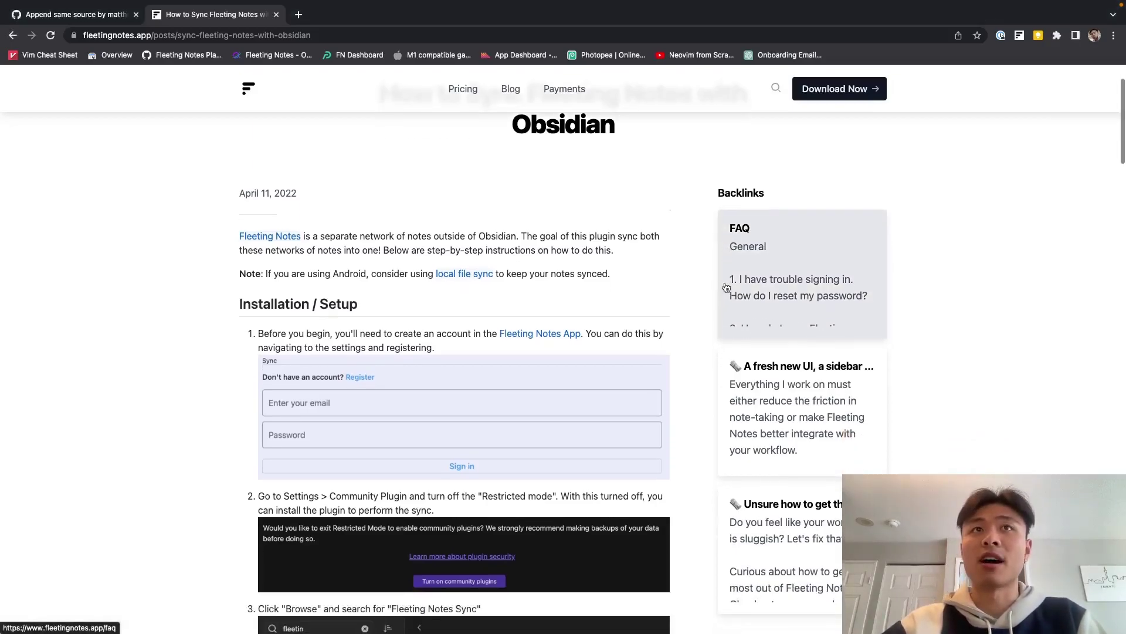
pyautogui.click(1019, 36)
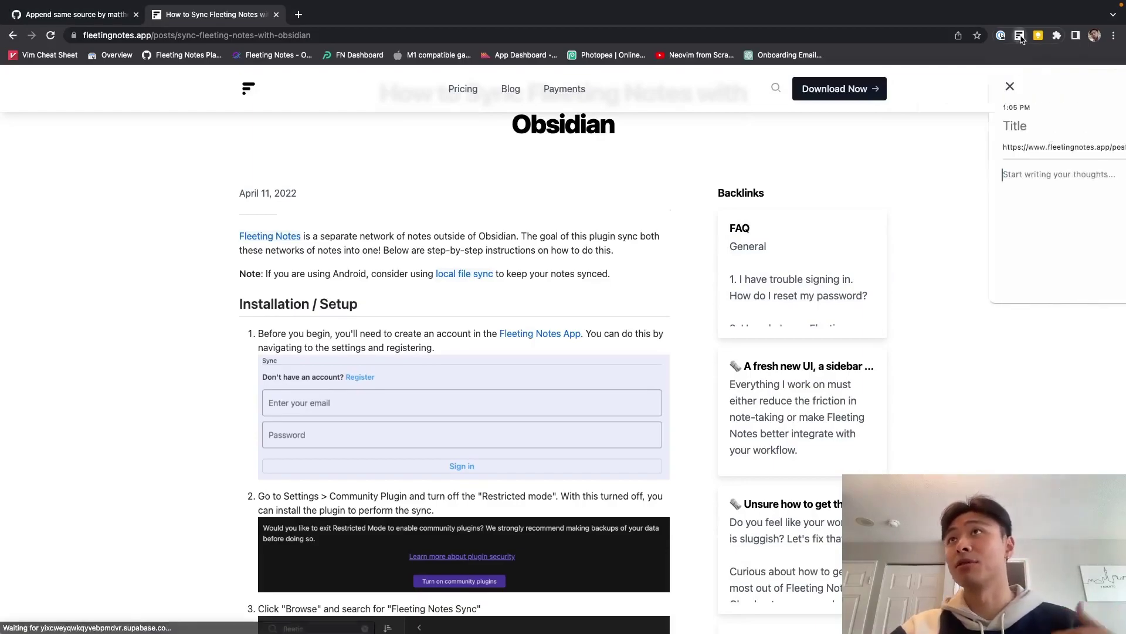
pyautogui.click(939, 87)
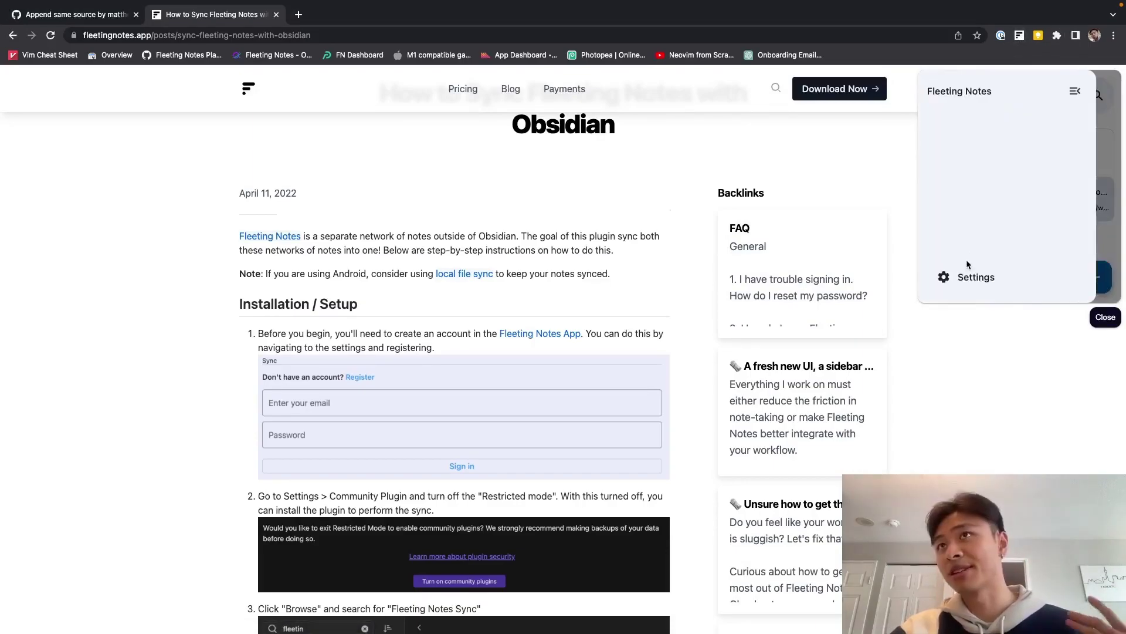
pyautogui.click(965, 275)
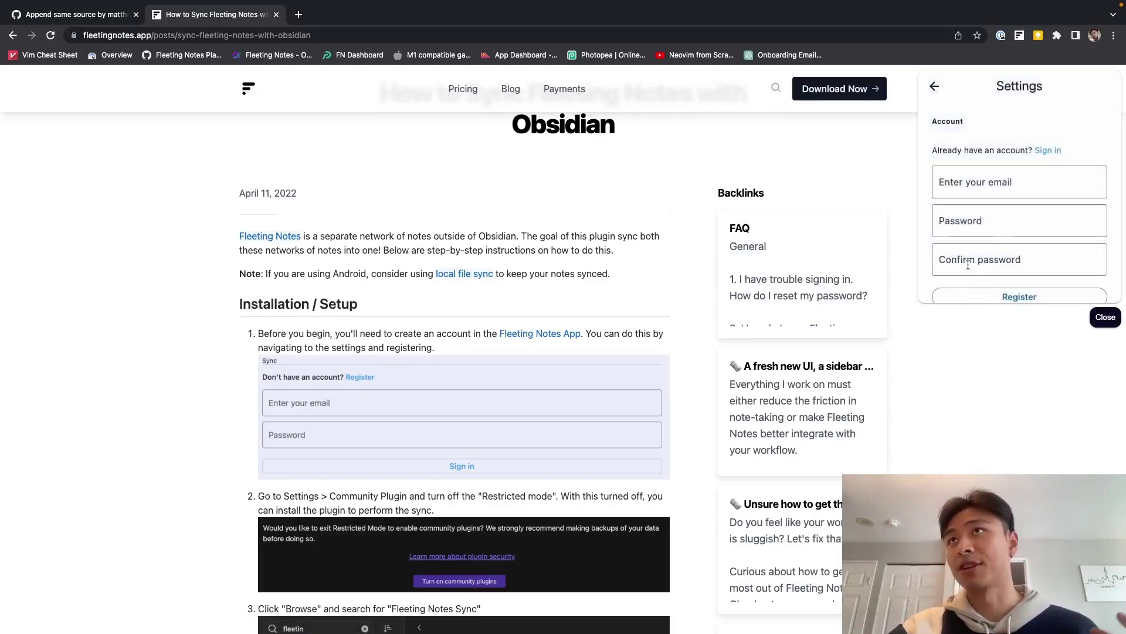
pyautogui.click(1049, 150)
pyautogui.click(946, 182)
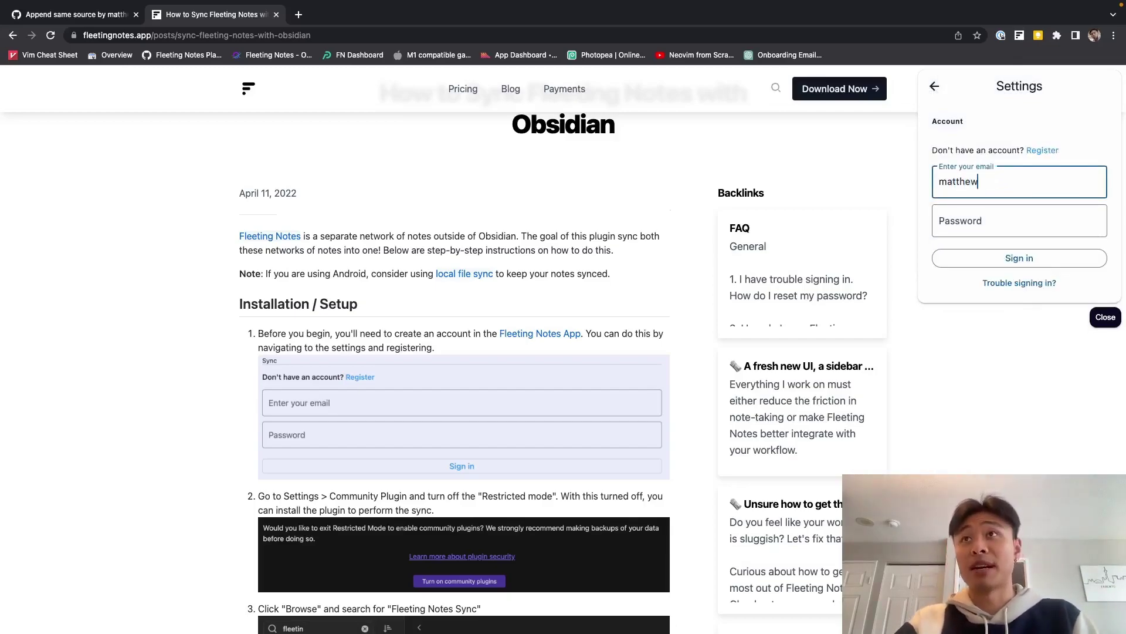
pyautogui.press('Return')
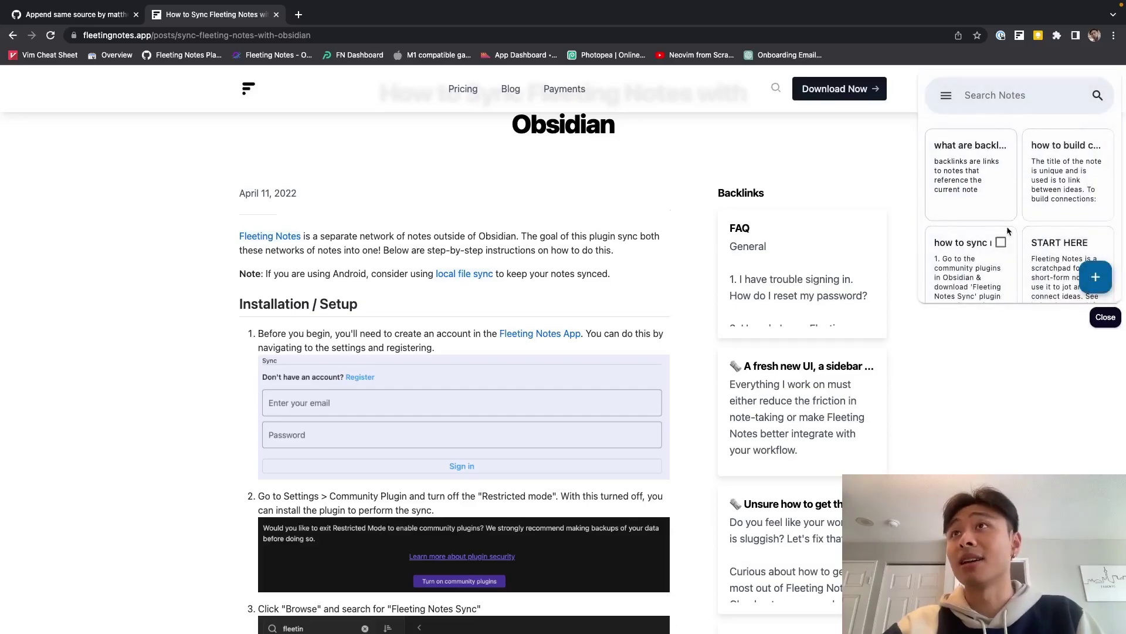
pyautogui.scroll(-3, 1034, 211)
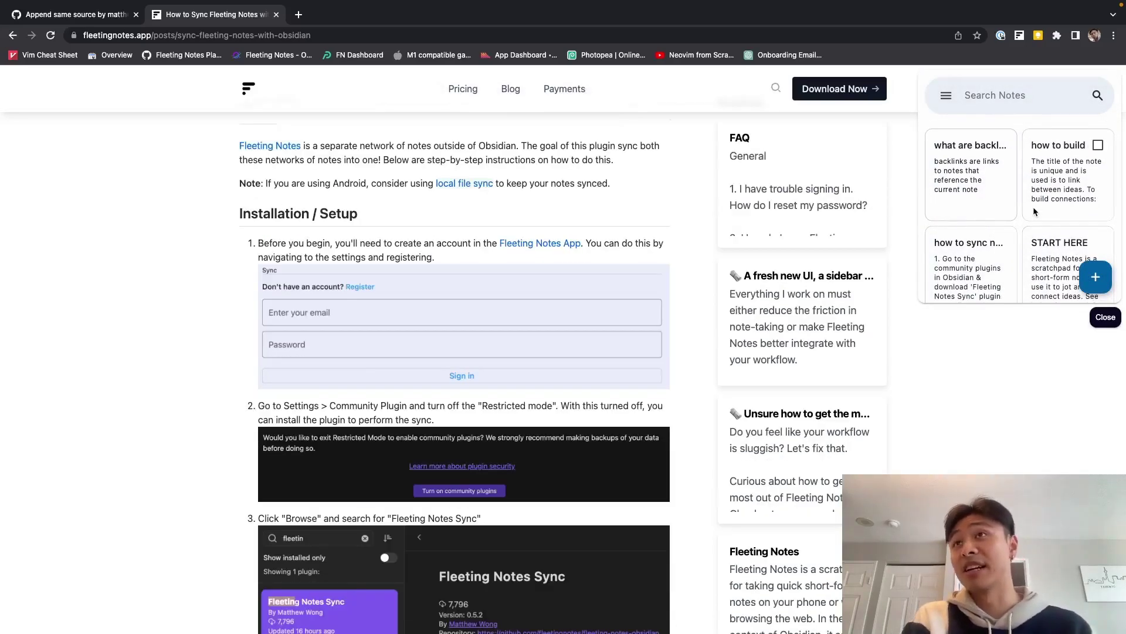
# Create a new Fleeting Notes note with the body 'hello world'
pyautogui.click(1096, 277)
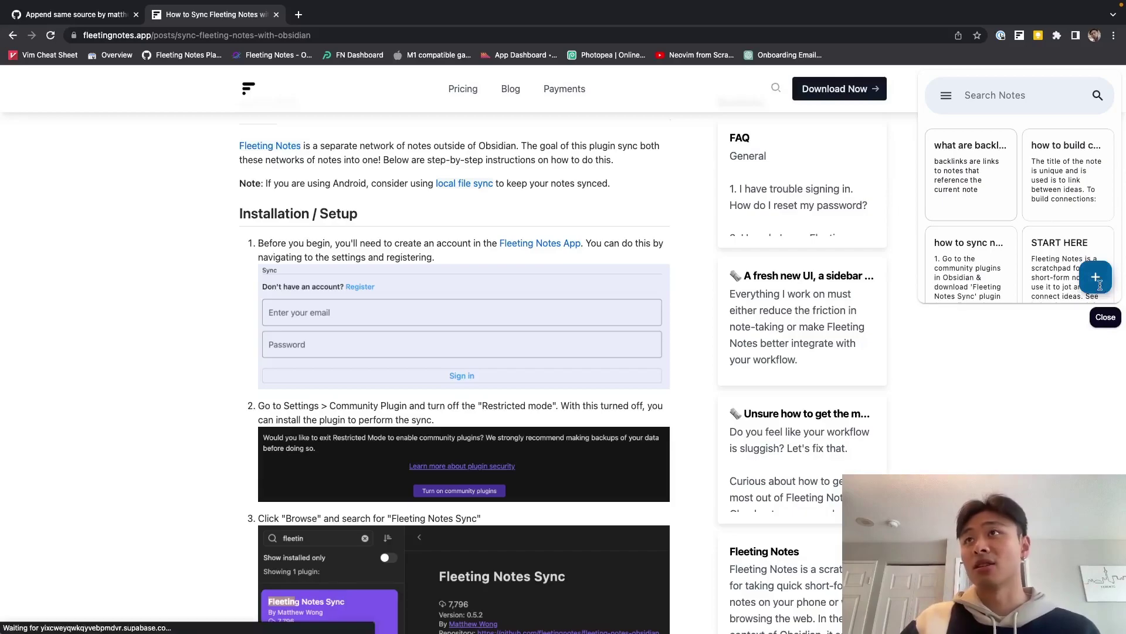
pyautogui.click(1029, 170)
pyautogui.write('hello world')
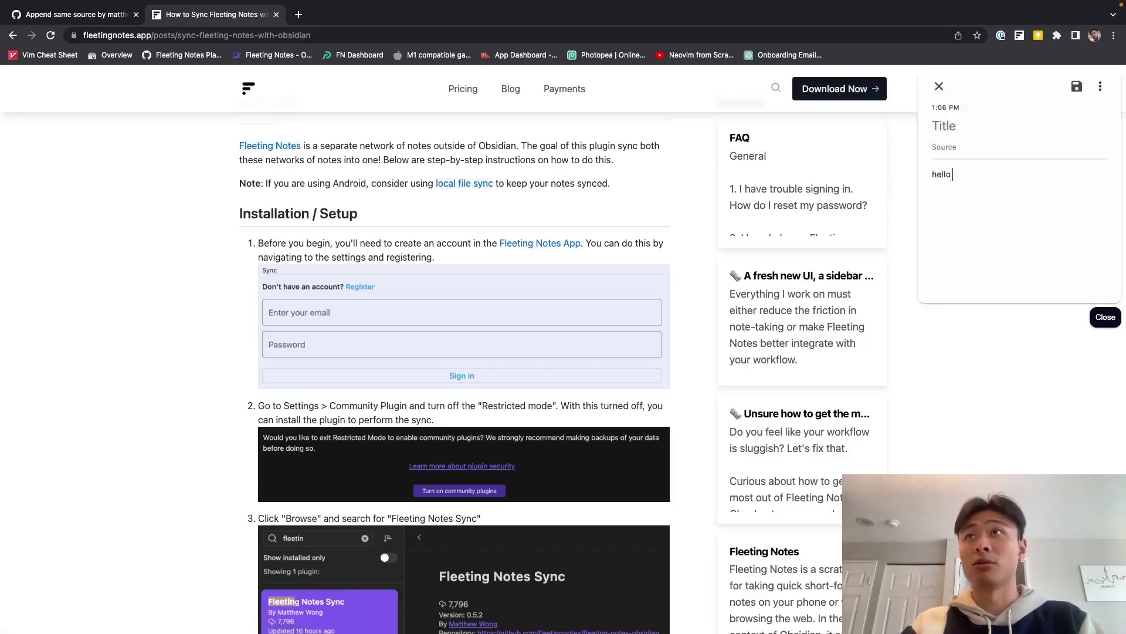
# Set the note's Source to the current page's web address and close the panel
pyautogui.click(711, 35)
pyautogui.hotkey('ctrl', 'c')
pyautogui.click(1024, 147)
pyautogui.hotkey('ctrl', 'v')
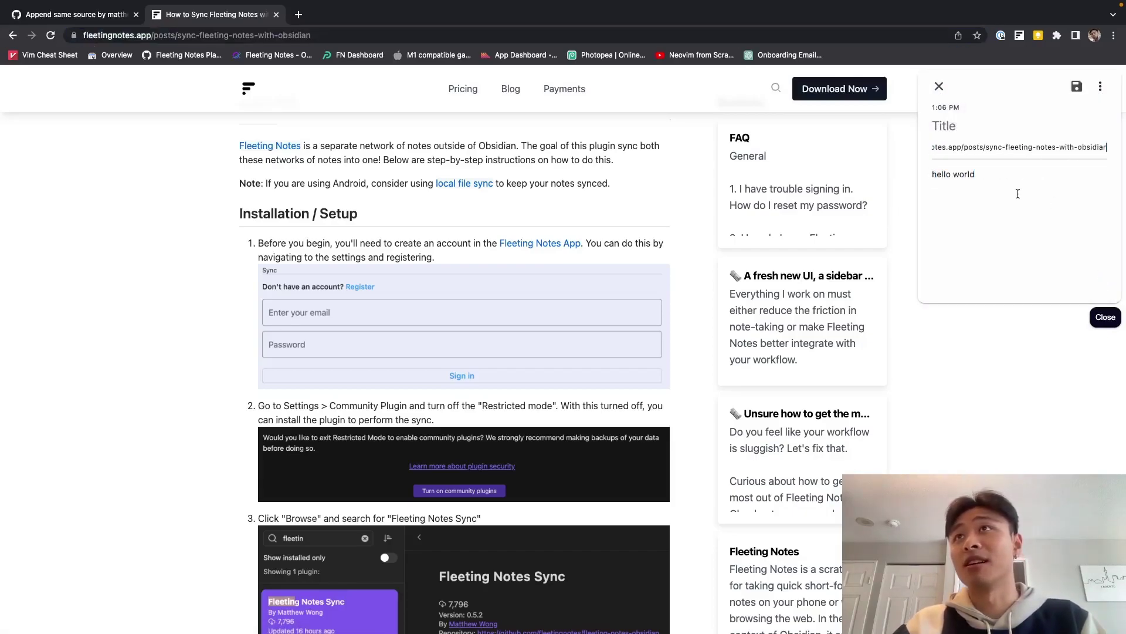
pyautogui.click(1016, 201)
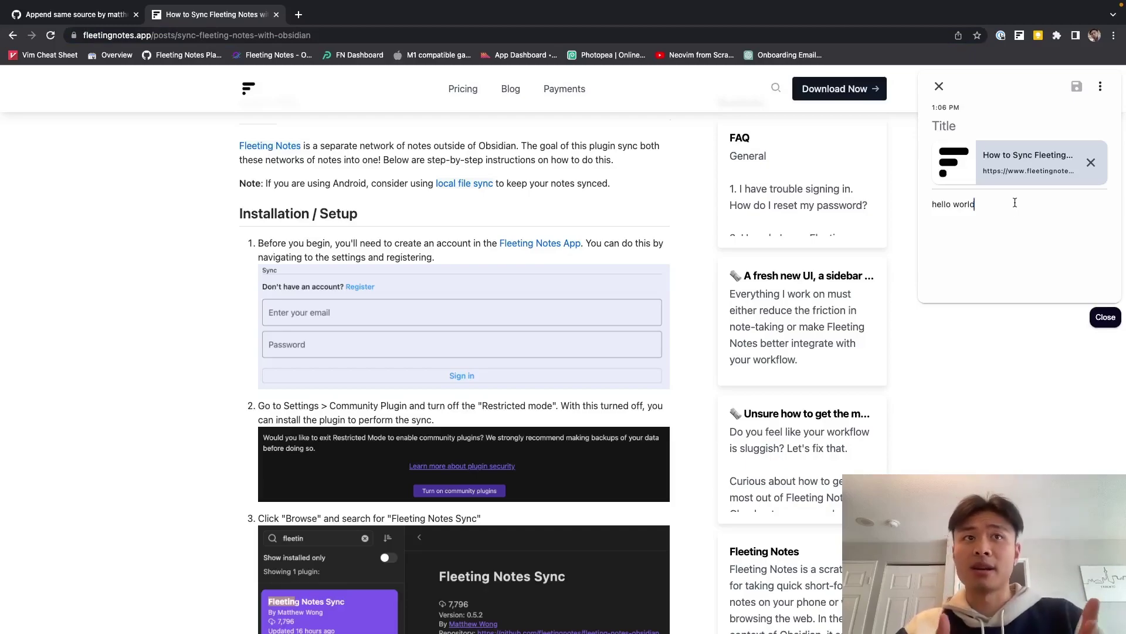
pyautogui.click(1102, 321)
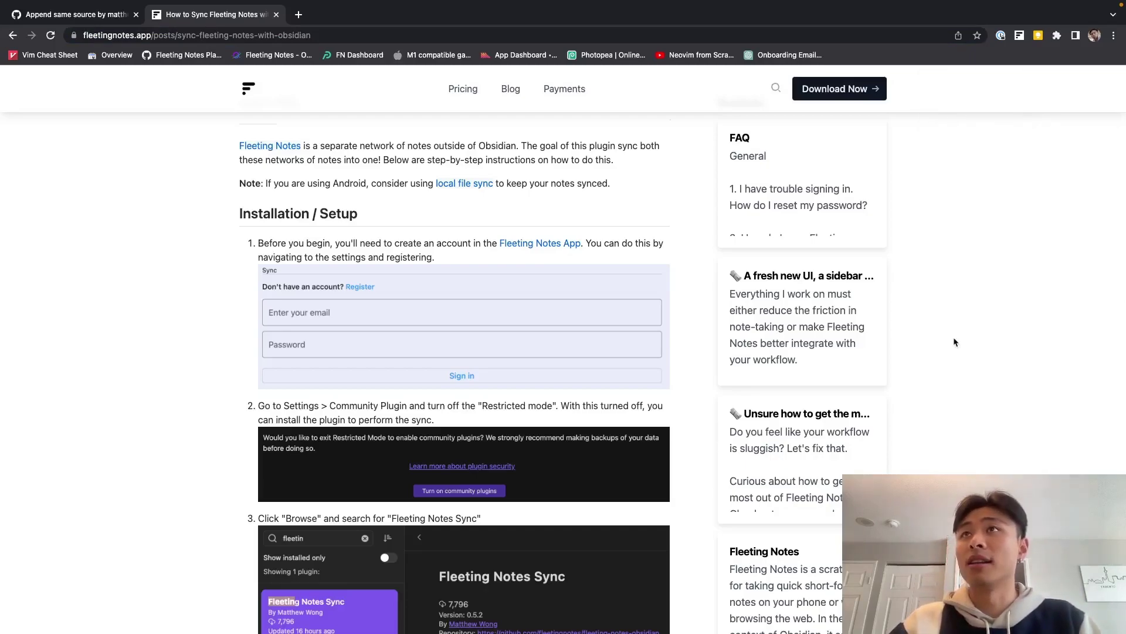
# Turn on community plugins in Obsidian's settings
pyautogui.press('super+Tab')
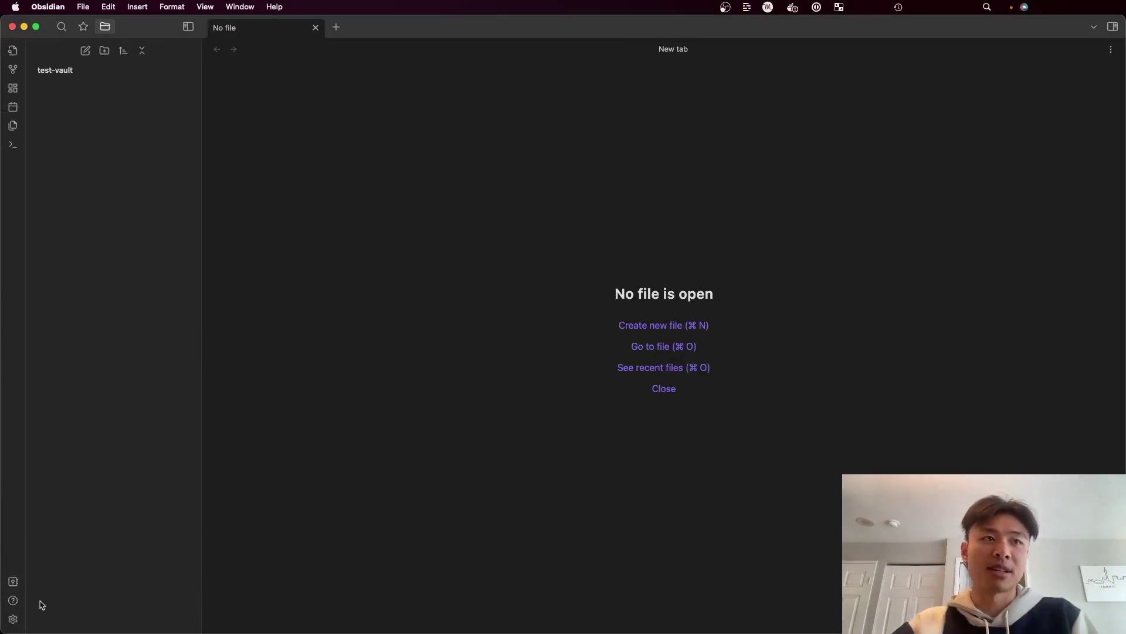
pyautogui.click(13, 619)
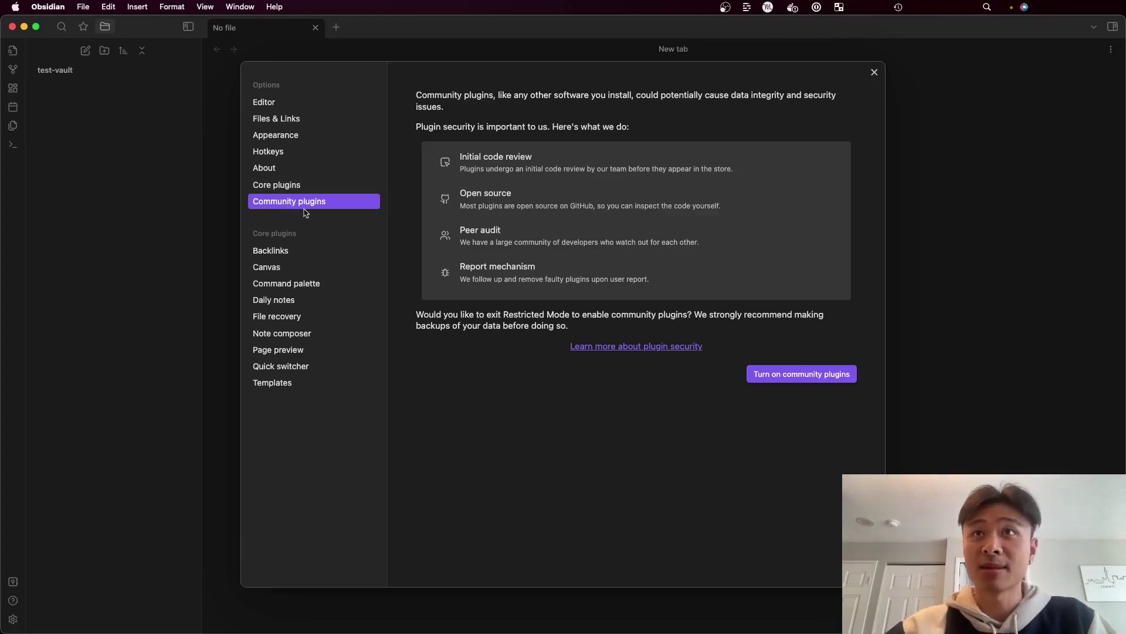
pyautogui.click(766, 371)
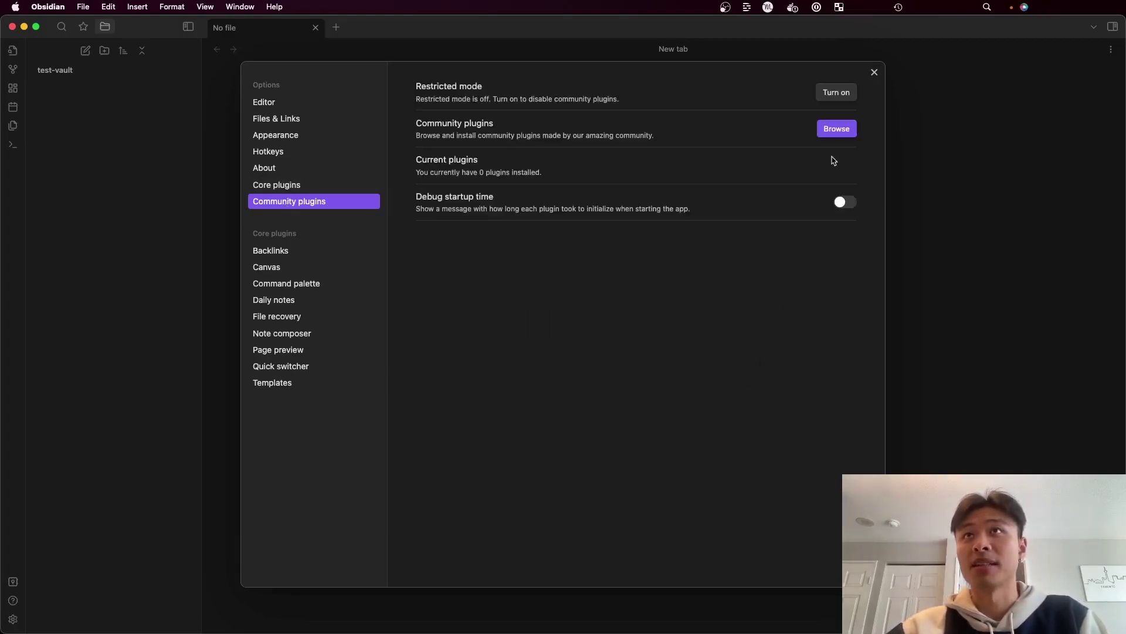
# Find 'fleeting' in the plugin catalogue, then install and enable Fleeting Notes Sync
pyautogui.click(837, 128)
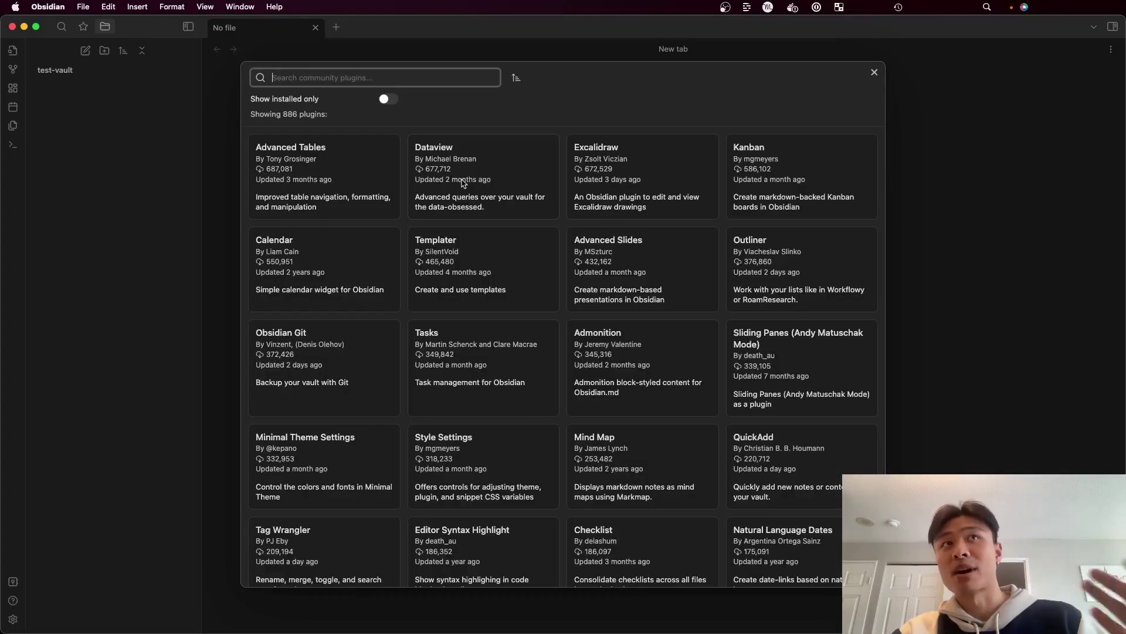
pyautogui.write('fleeting')
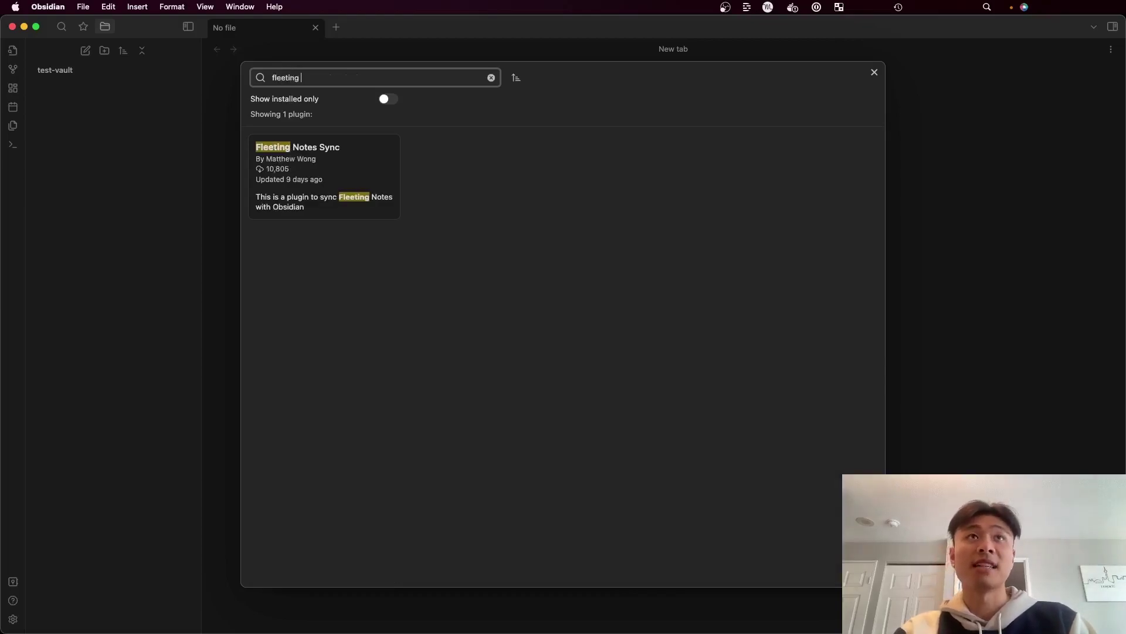
pyautogui.click(280, 199)
pyautogui.click(468, 236)
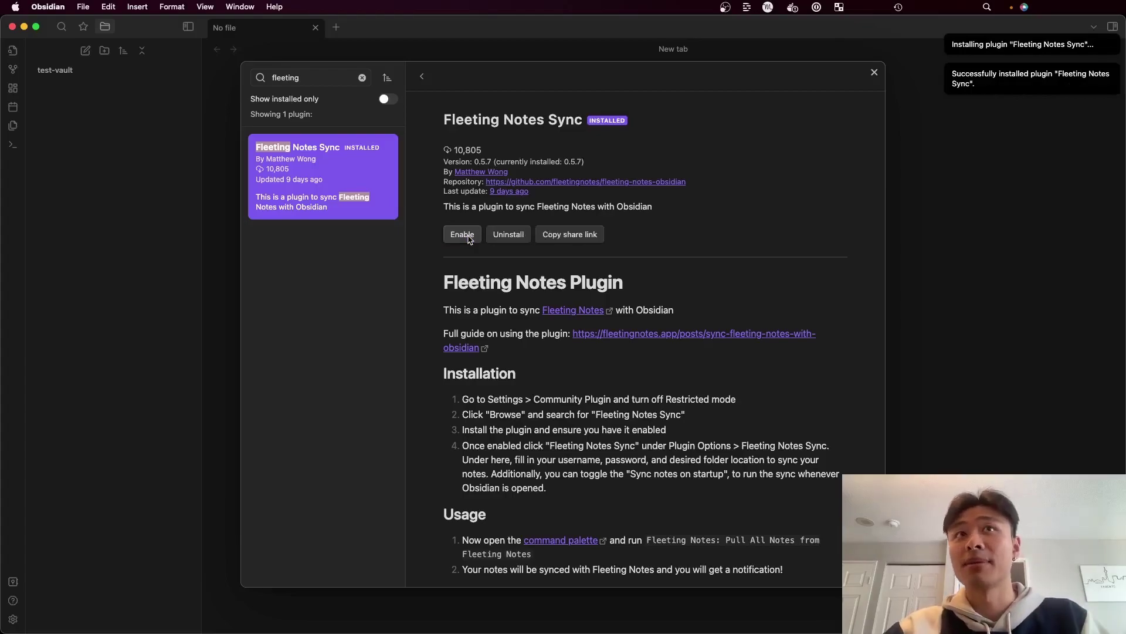
pyautogui.click(462, 235)
# Log the Fleeting Notes Sync plugin in with the account e-mail and password
pyautogui.press('Escape')
pyautogui.press('Escape')
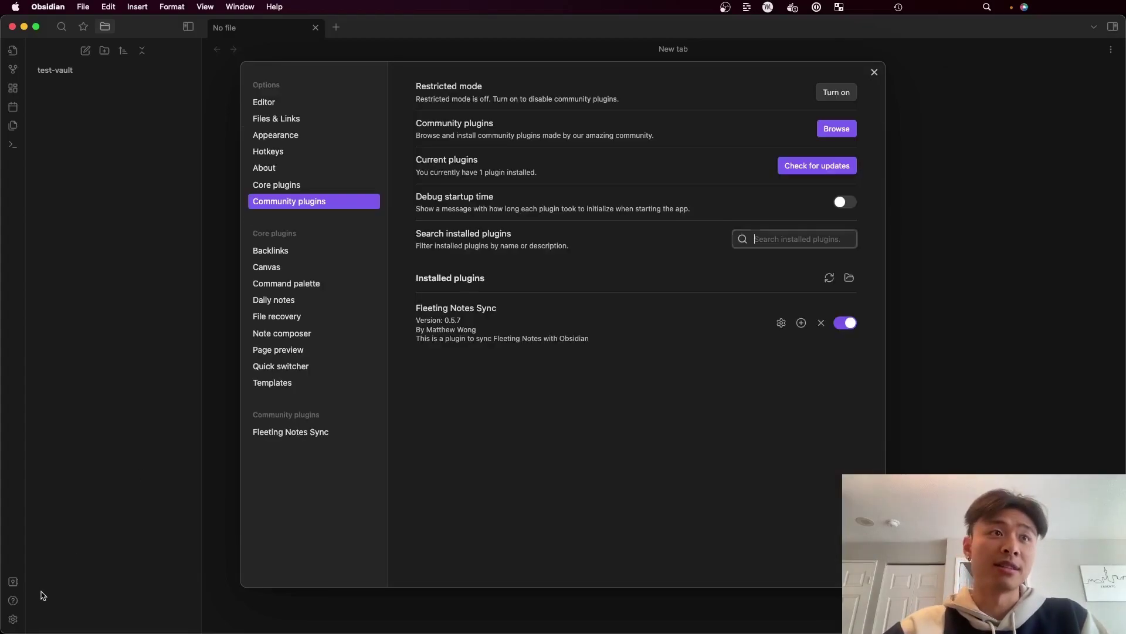
pyautogui.press('Escape')
pyautogui.click(13, 619)
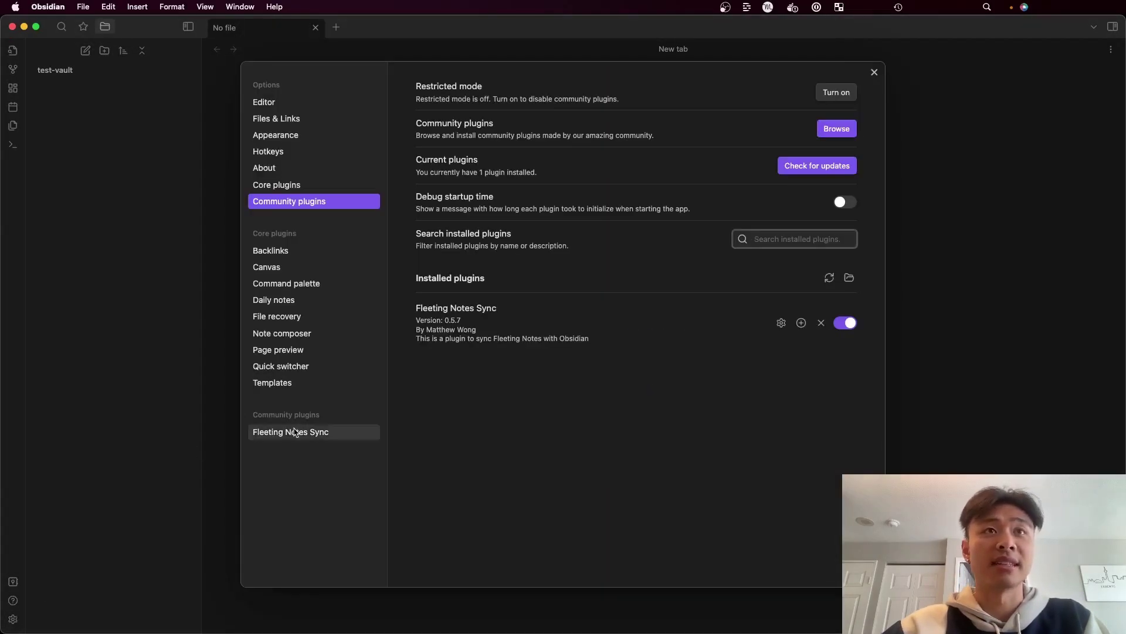
pyautogui.click(295, 432)
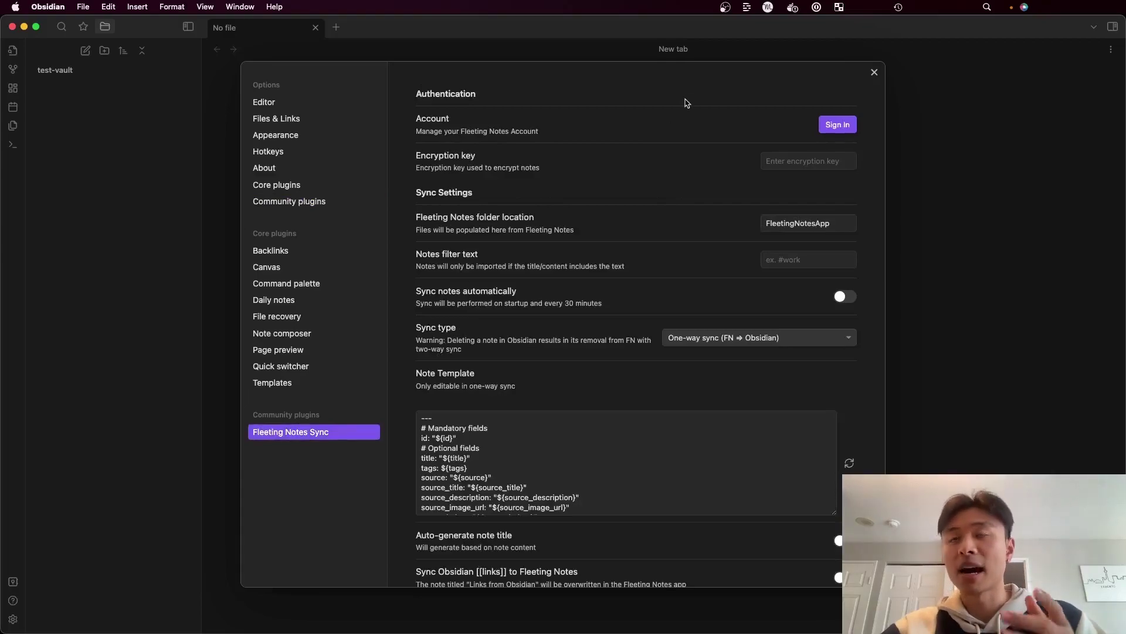
pyautogui.click(838, 124)
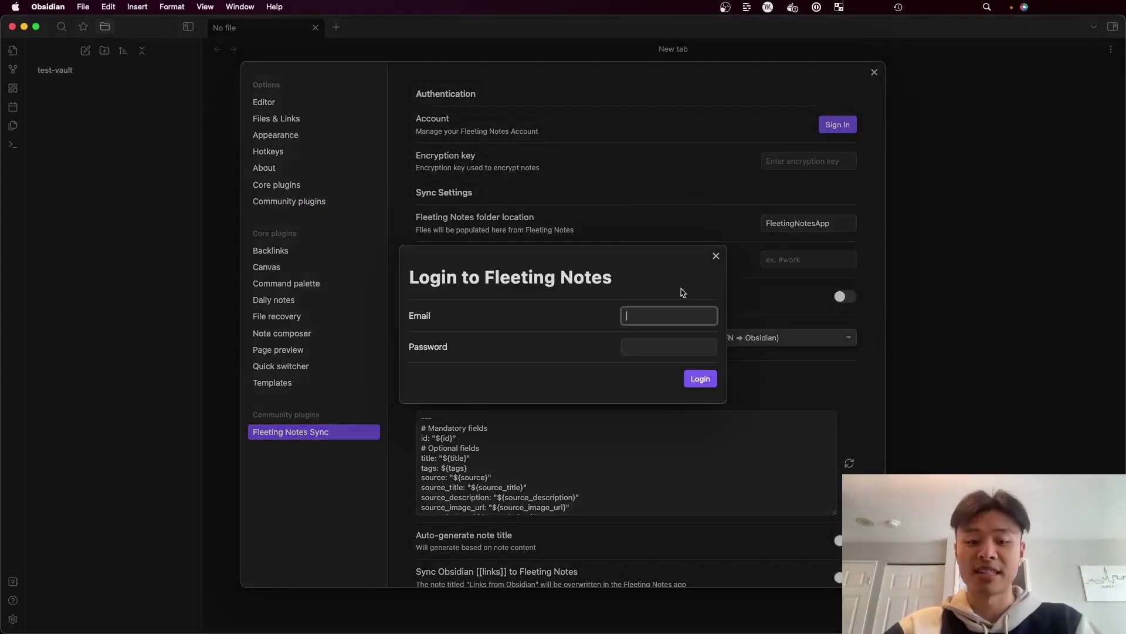
pyautogui.press('Tab')
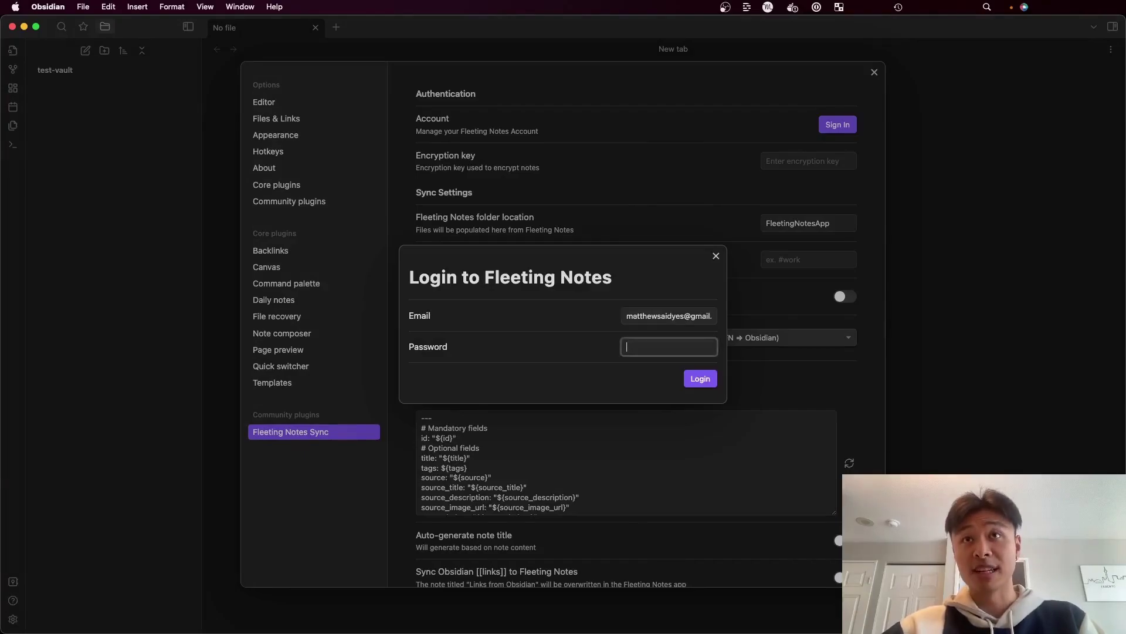
pyautogui.write('***')
pyautogui.click(700, 379)
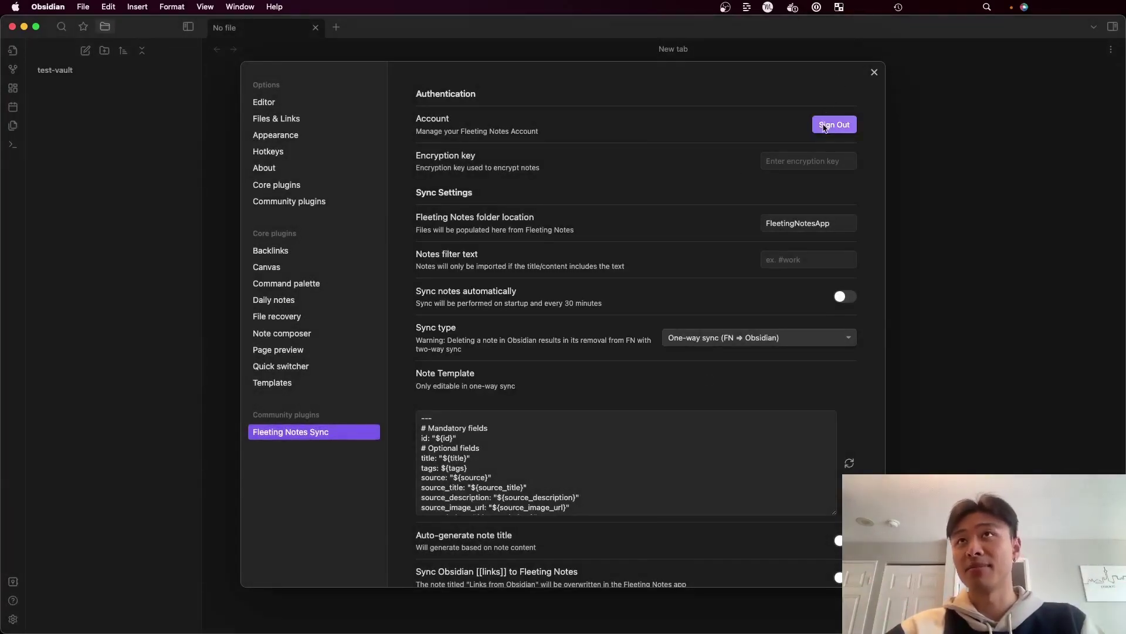
# Run 'Sync Notes with Fleeting Notes' from the command palette to pull notes into the vault
pyautogui.click(874, 71)
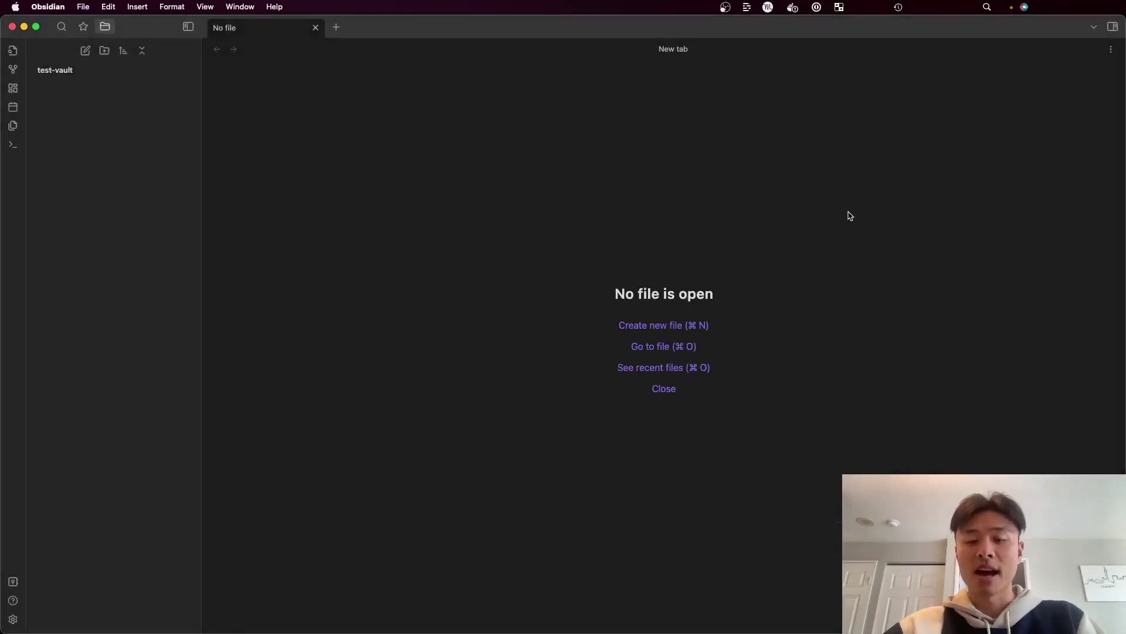
pyautogui.press('super+p')
pyautogui.write('sync')
pyautogui.press('Down')
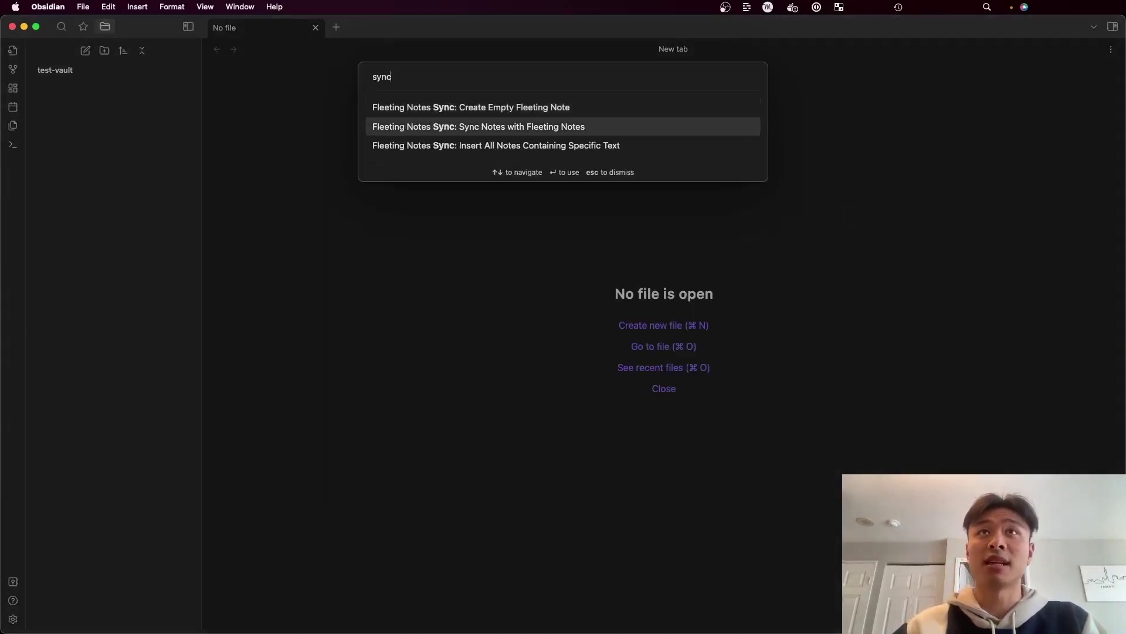
pyautogui.press('Return')
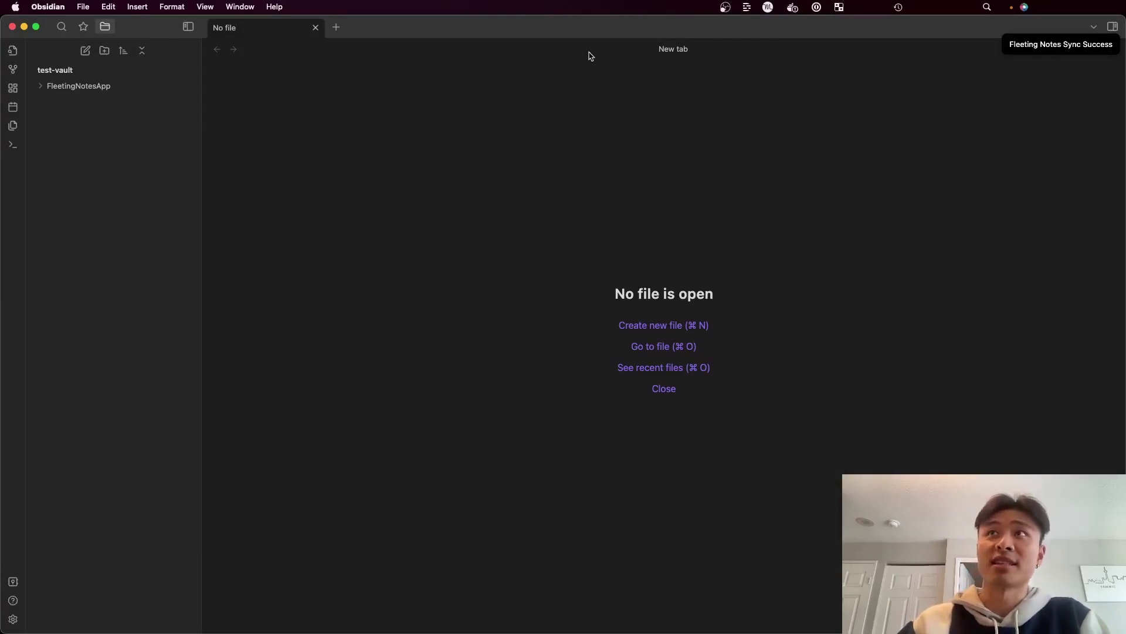
# Open the first synced note in FleetingNotesApp, then bring up the Fleeting Notes Sync settings
pyautogui.click(135, 86)
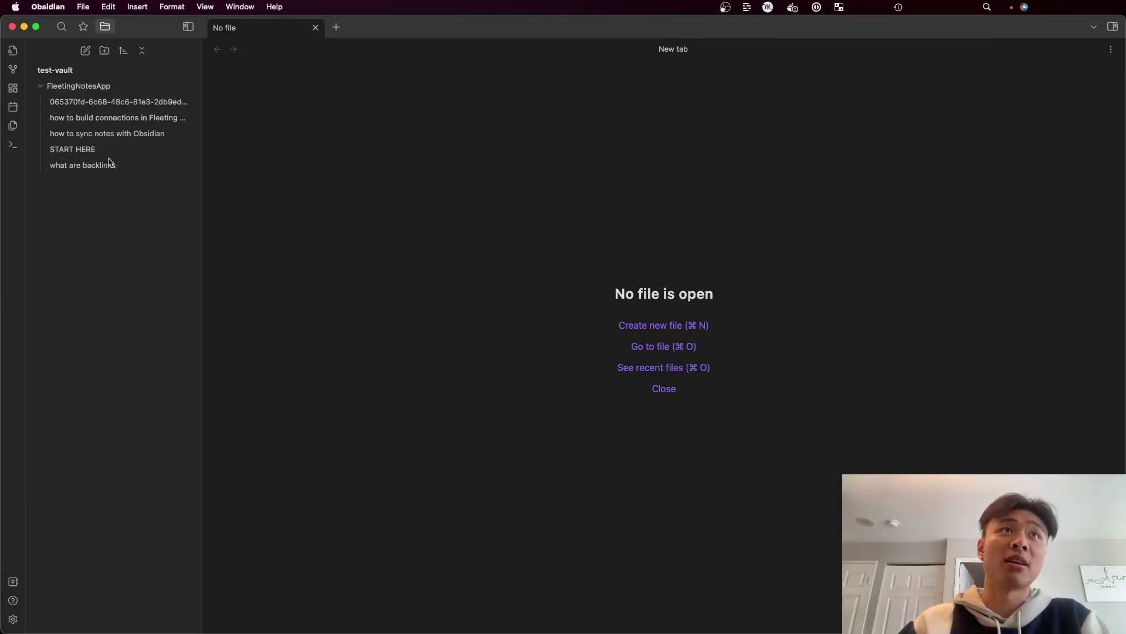
pyautogui.click(138, 102)
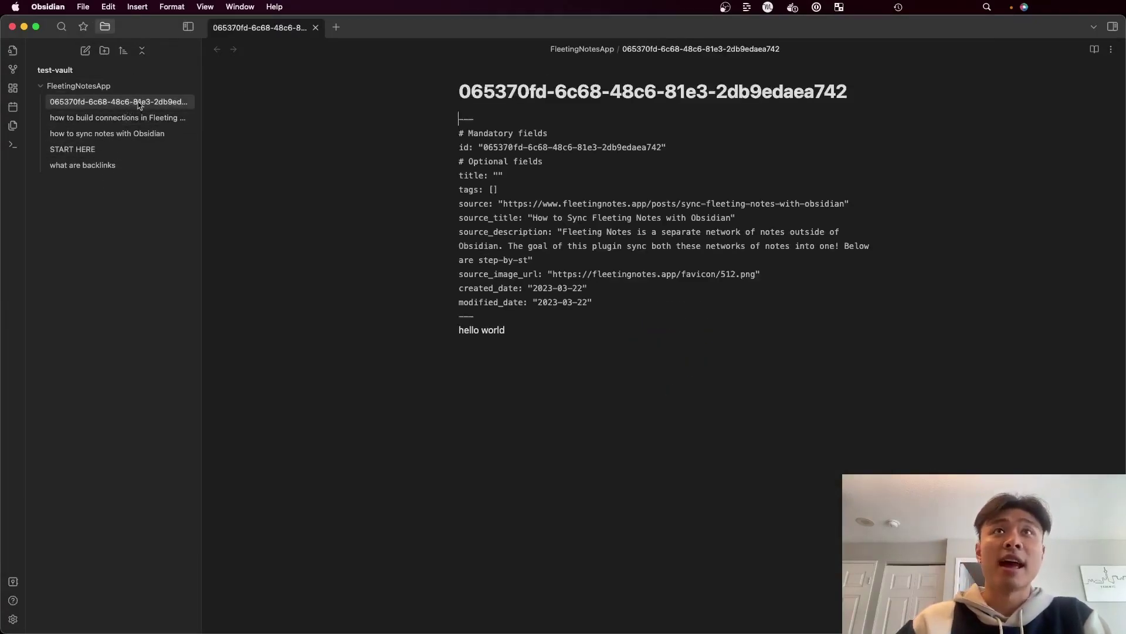
pyautogui.click(532, 330)
pyautogui.moveTo(546, 329); pyautogui.dragTo(460, 111)
pyautogui.click(547, 250)
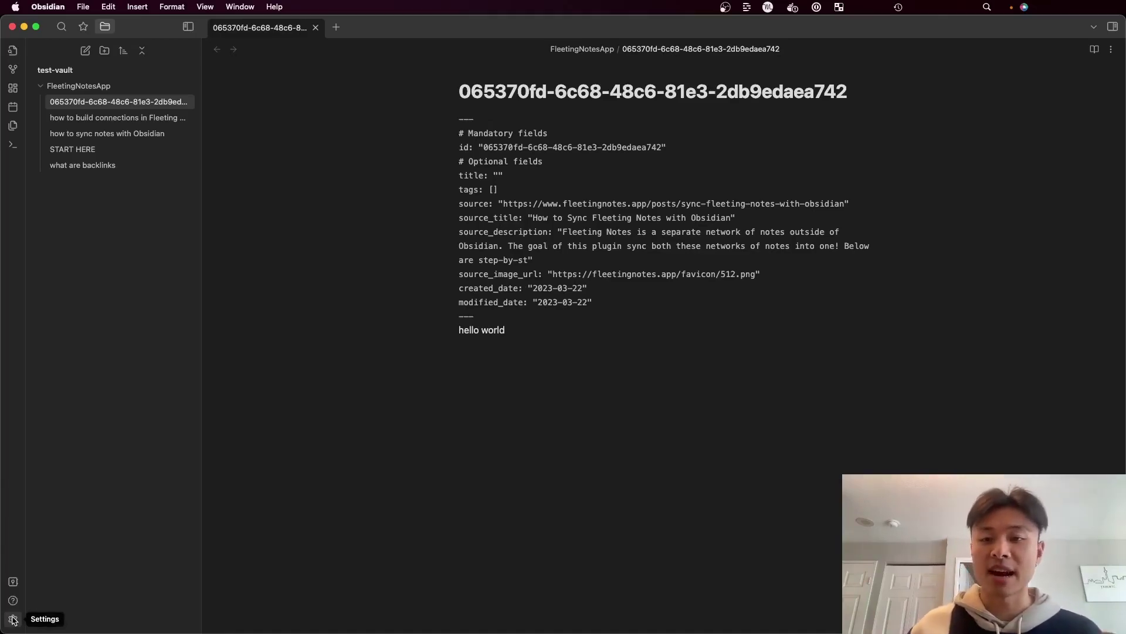
pyautogui.click(13, 620)
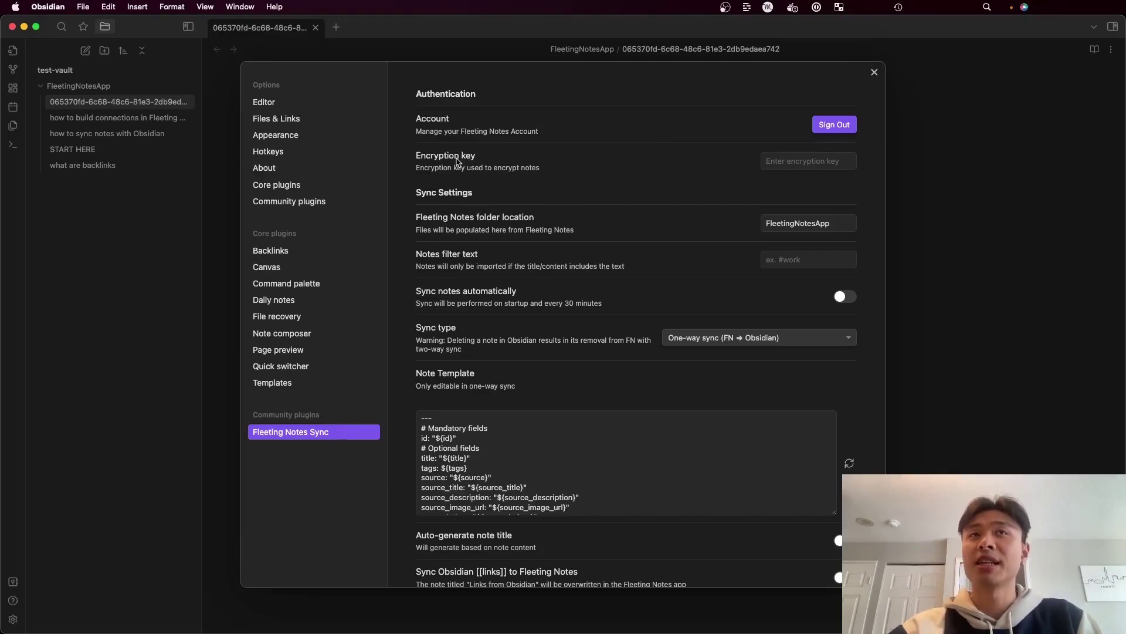
pyautogui.press('super+Tab')
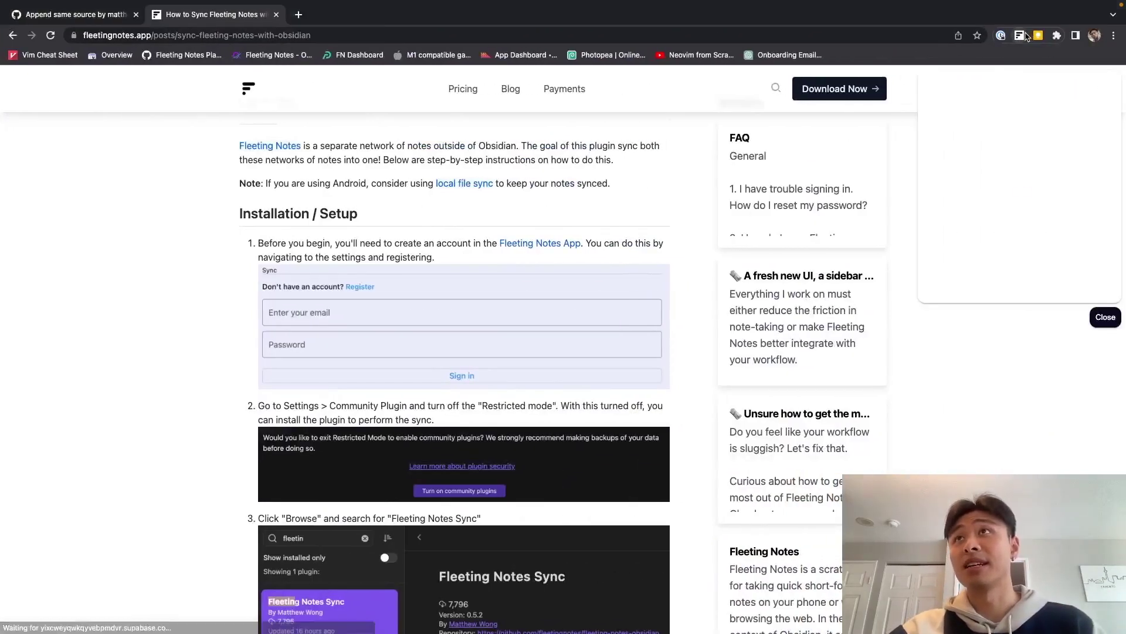
# Try End-to-end Encryption in the extension settings, dismiss the key prompt, and return to Obsidian
pyautogui.click(938, 87)
pyautogui.click(938, 93)
pyautogui.click(962, 276)
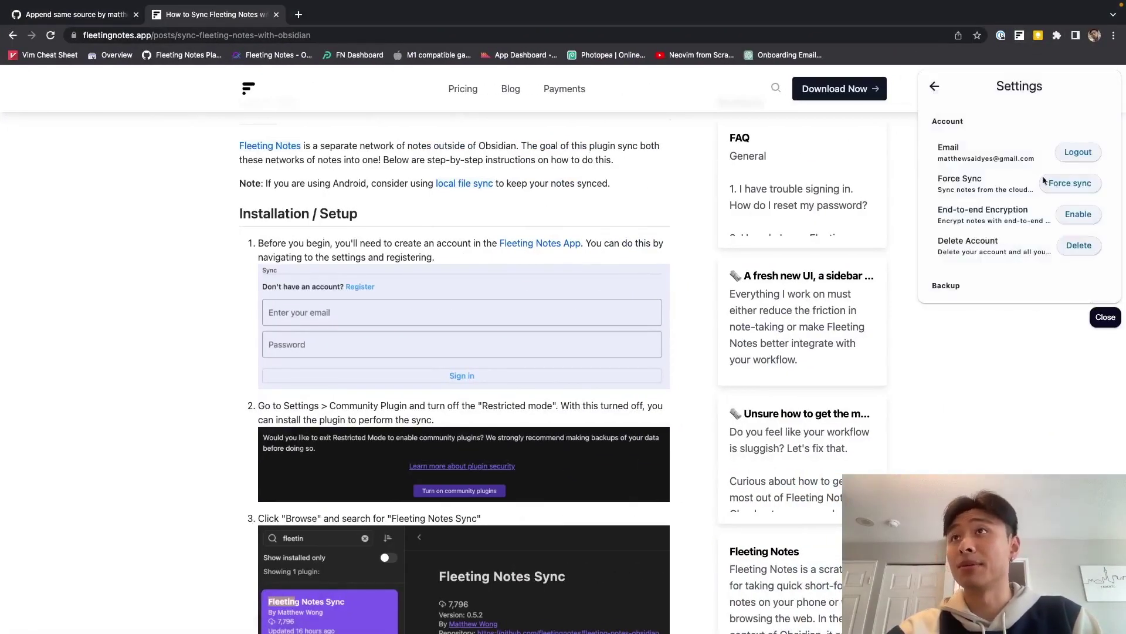
pyautogui.click(1078, 214)
pyautogui.click(1023, 247)
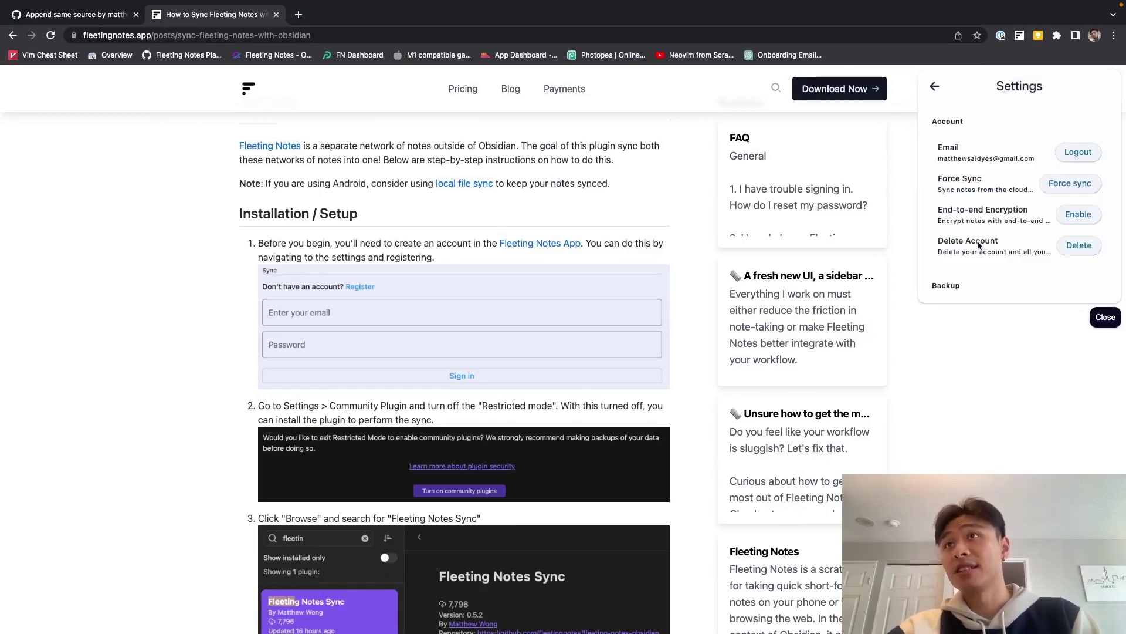
pyautogui.press('super+Tab')
pyautogui.click(784, 160)
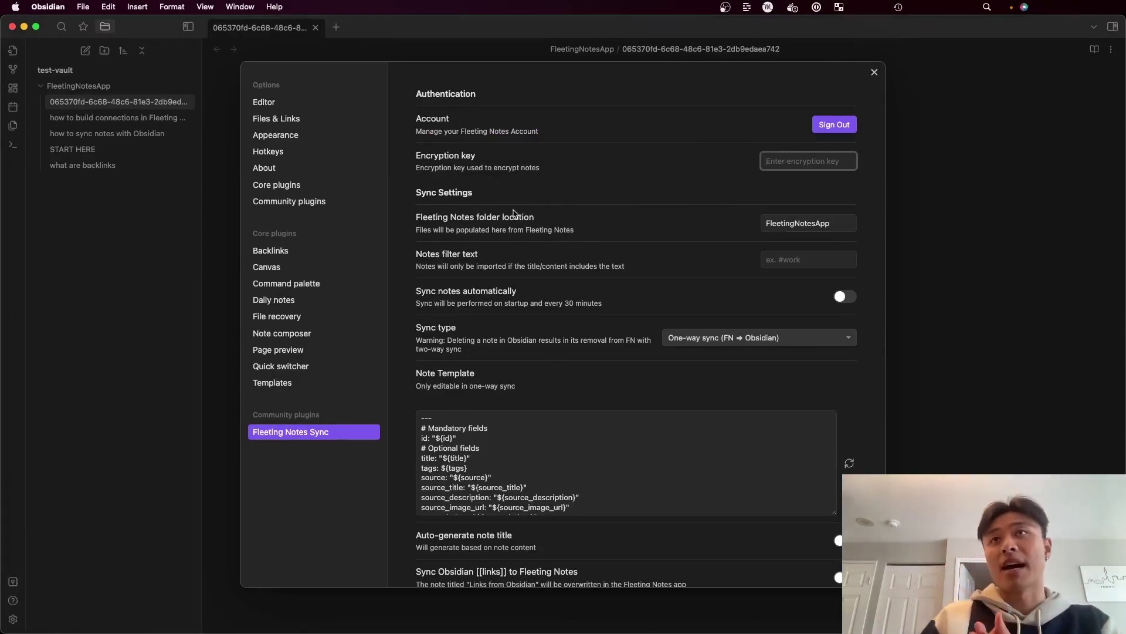
# Set the Notes filter text to 'hello world'
pyautogui.click(781, 220)
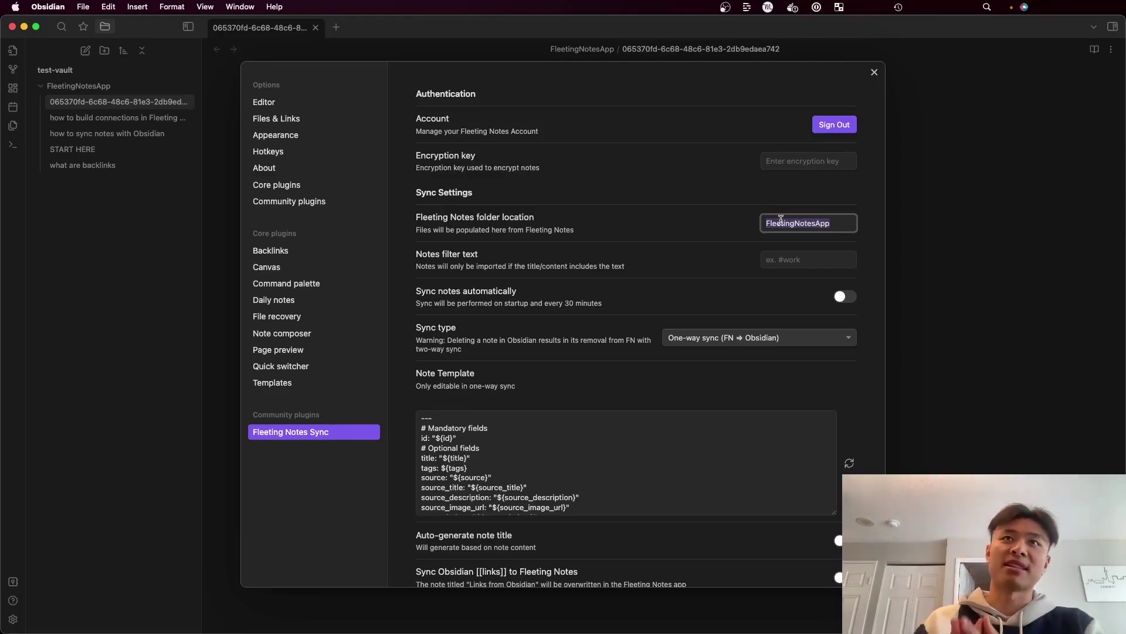
pyautogui.click(666, 254)
pyautogui.scroll(-1, 665, 255)
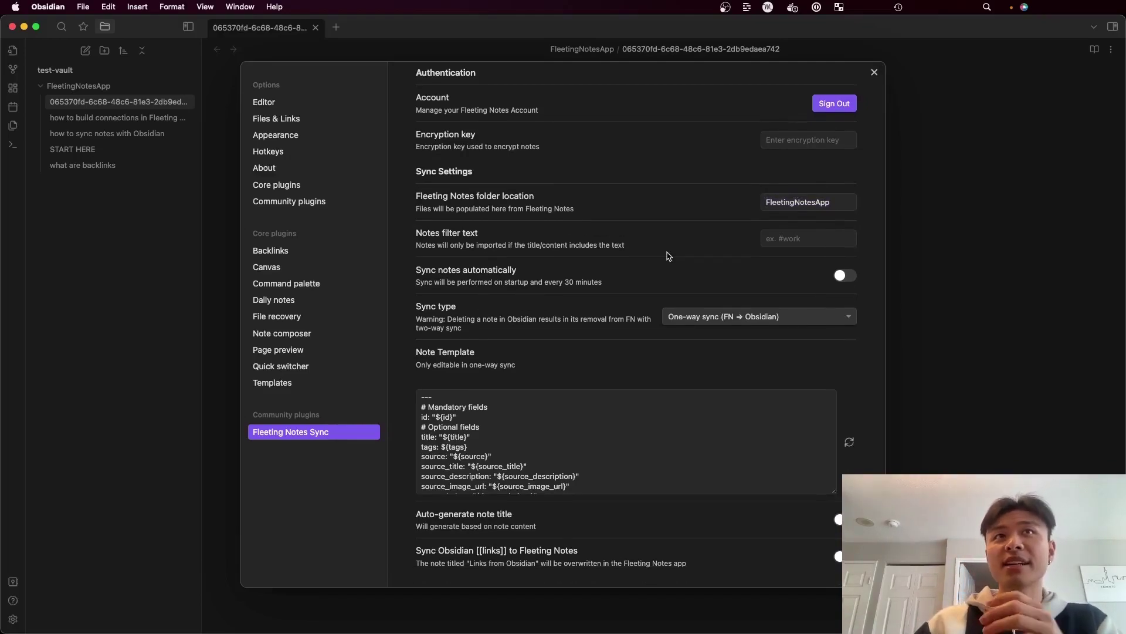
pyautogui.click(791, 241)
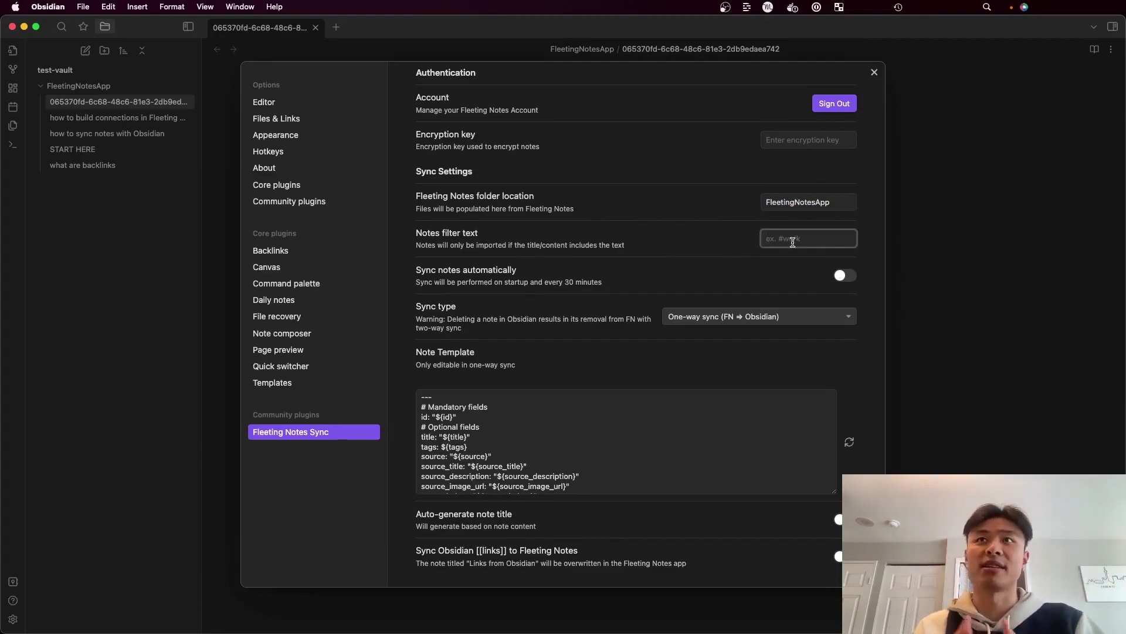
pyautogui.write('hello world')
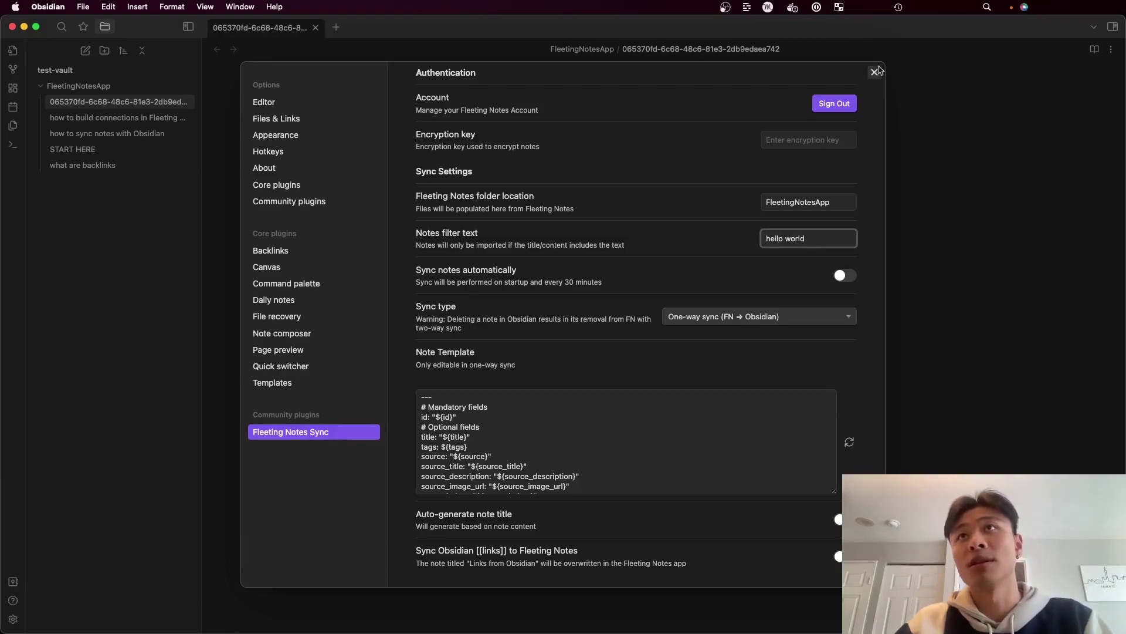
# Close settings and delete the FleetingNotesApp folder with its notes
pyautogui.click(875, 71)
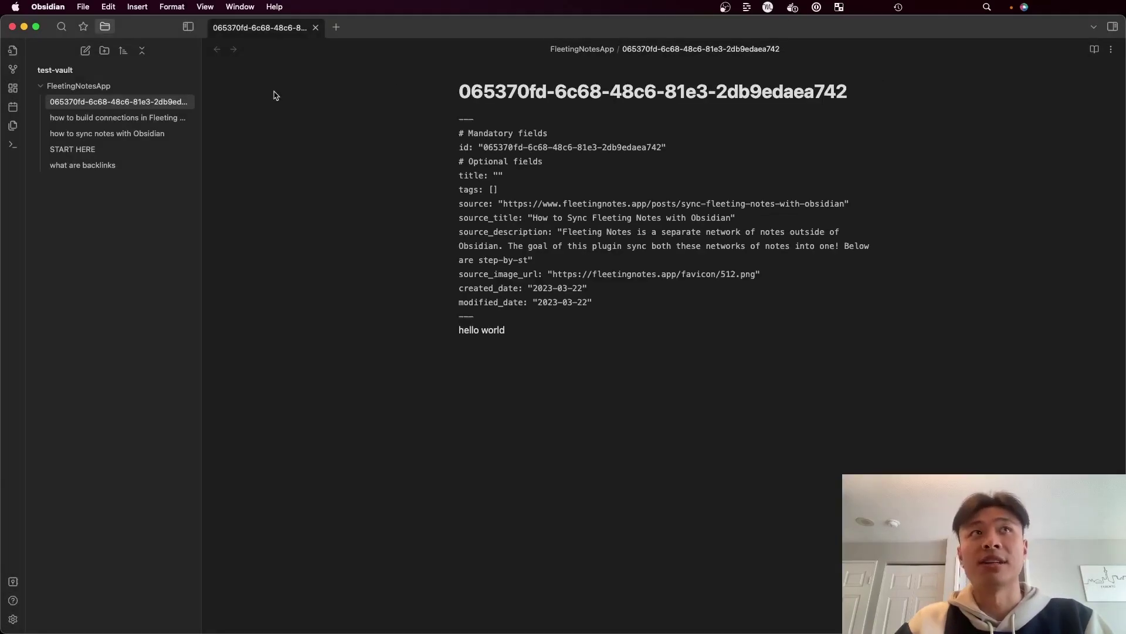
pyautogui.rightClick(170, 87)
pyautogui.click(194, 210)
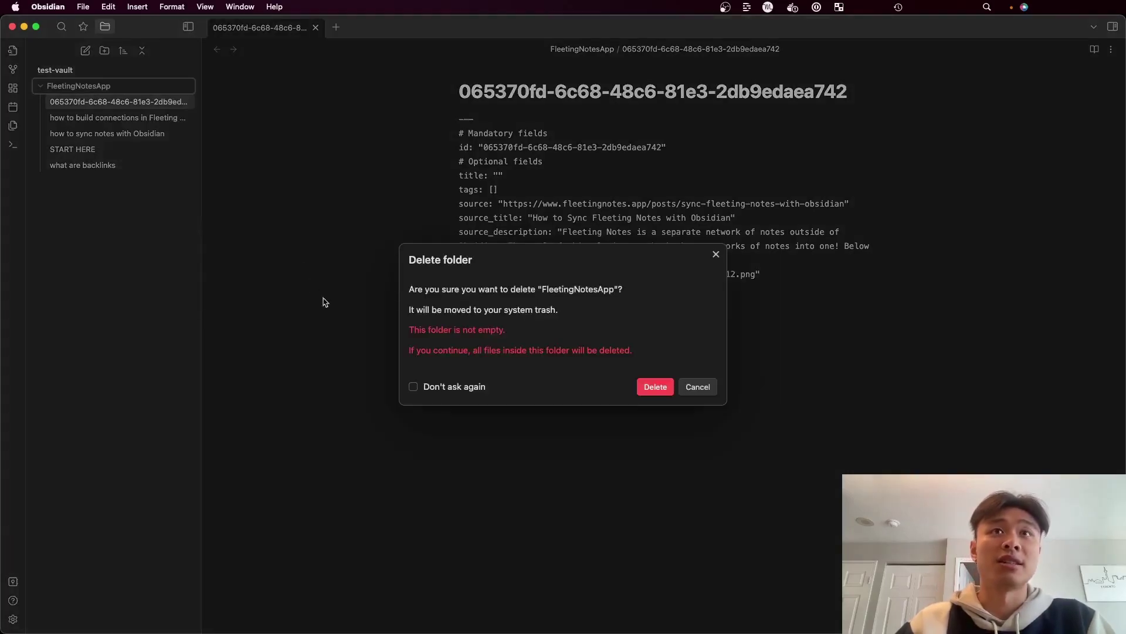
pyautogui.click(658, 393)
# Resync notes from Fleeting Notes and open the single synced hello world note
pyautogui.press('super+p')
pyautogui.write('syn')
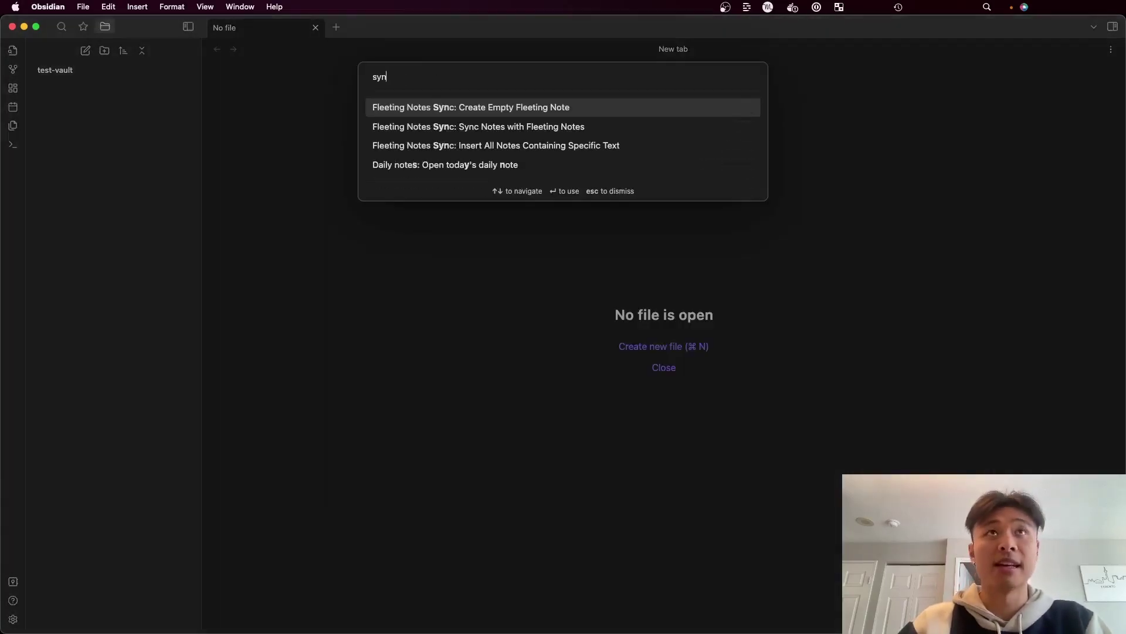
pyautogui.press('Down')
pyautogui.press('Return')
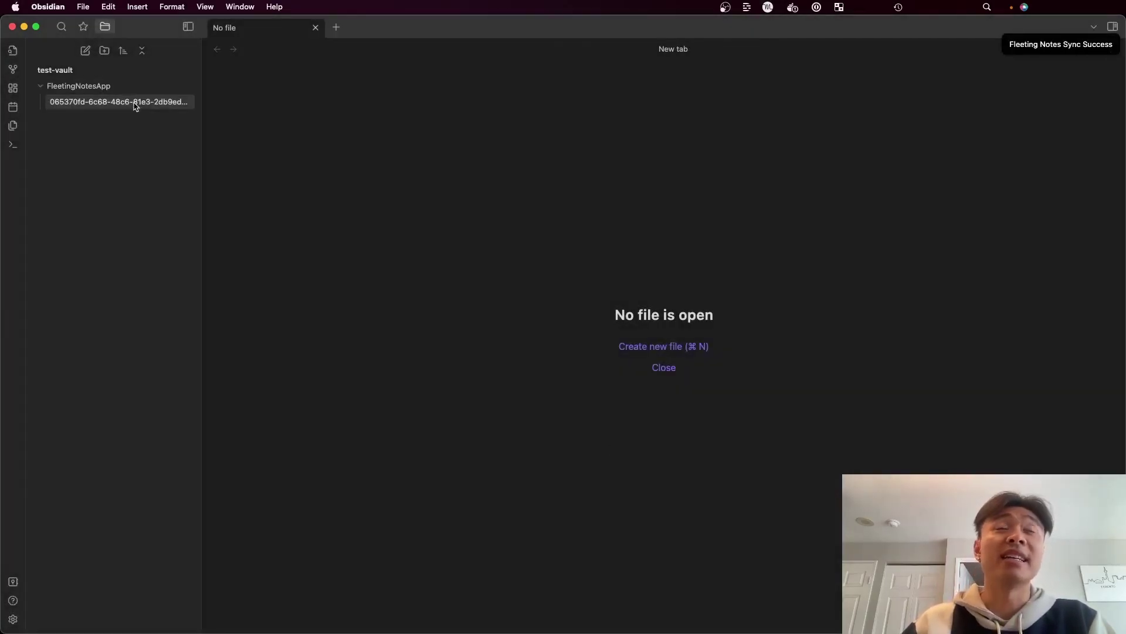
pyautogui.click(135, 103)
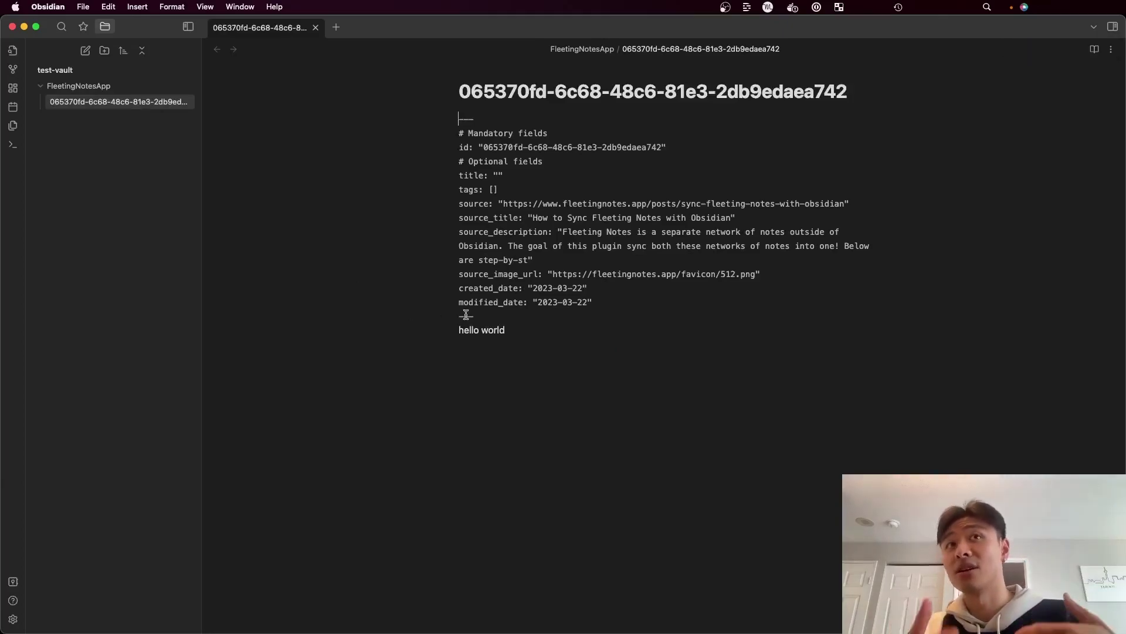
# Clear the 'hello world' notes filter, then toggle Sync notes automatically on and off to resync
pyautogui.click(13, 619)
pyautogui.tripleClick(787, 259)
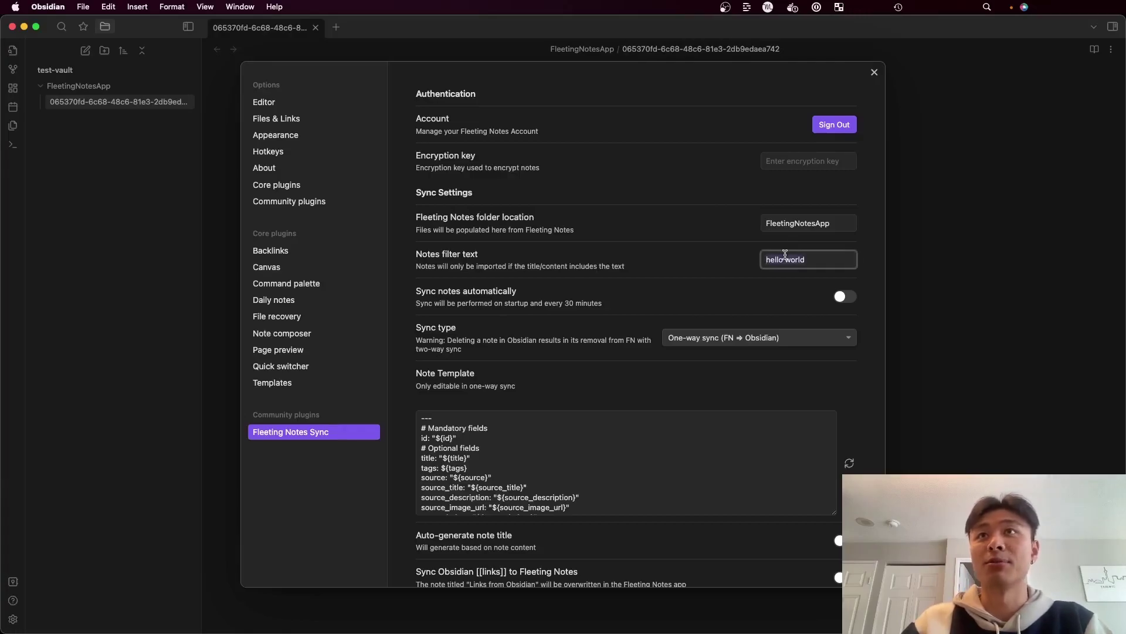
pyautogui.press('BackSpace')
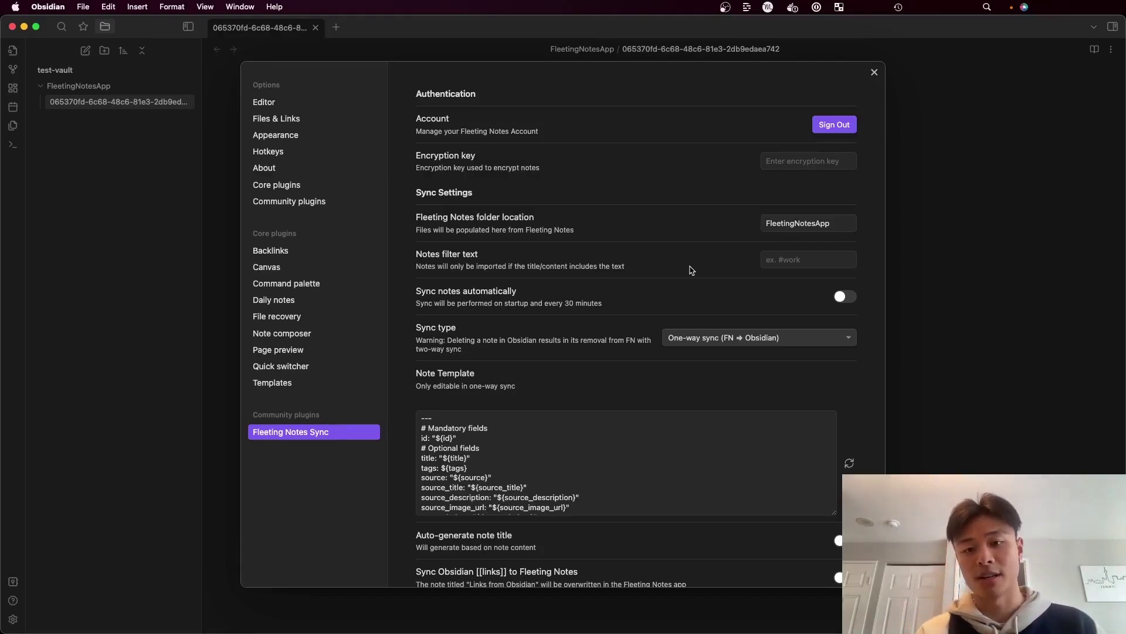
pyautogui.click(845, 296)
pyautogui.click(845, 298)
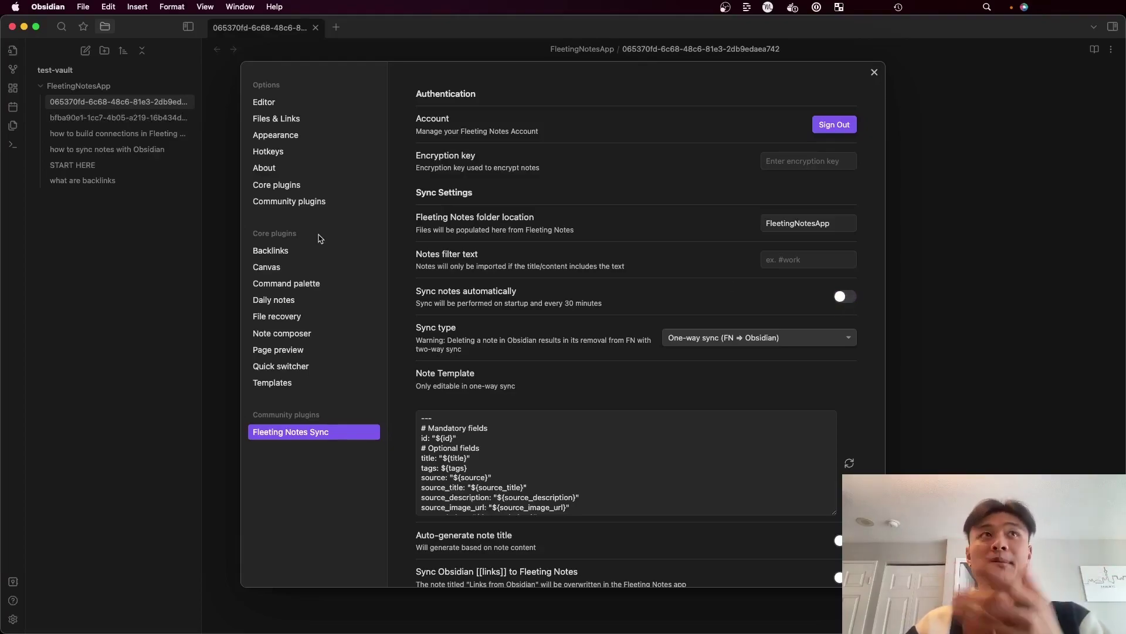
# Set the Sync type dropdown to Realtime One-way sync (FN ⇒ Obsidian)
pyautogui.scroll(-2, 763, 300)
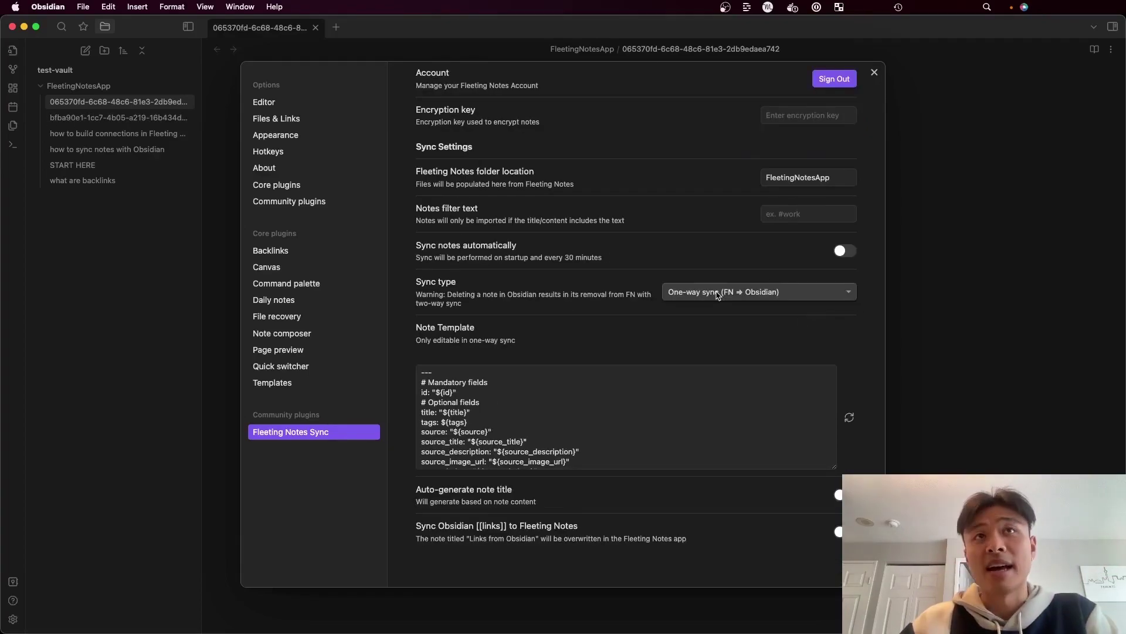
pyautogui.click(717, 293)
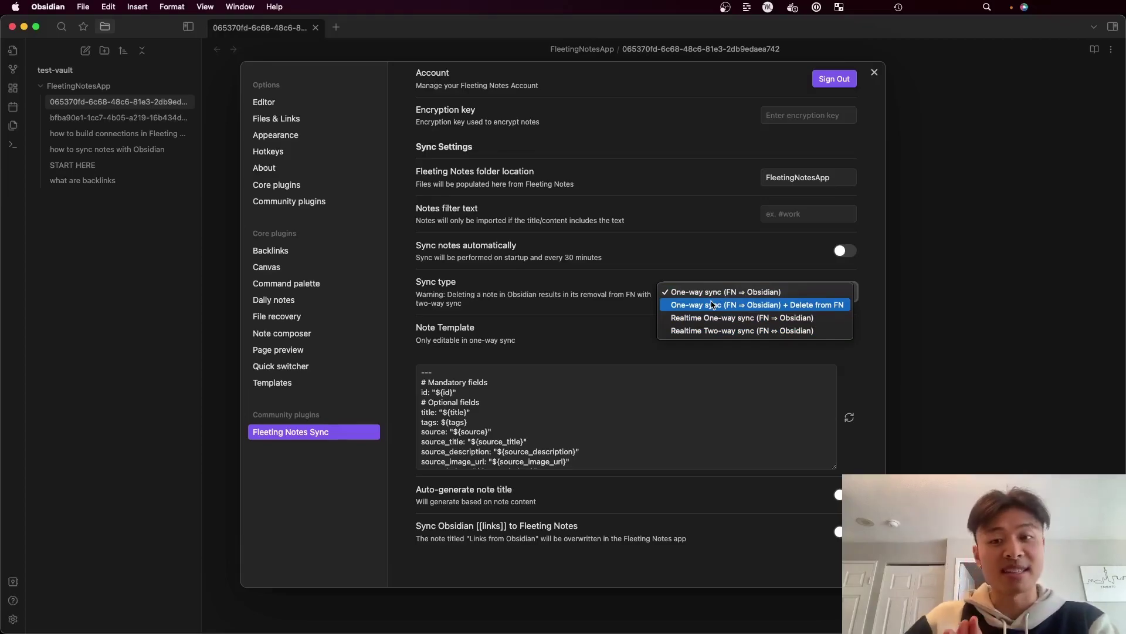
pyautogui.click(712, 304)
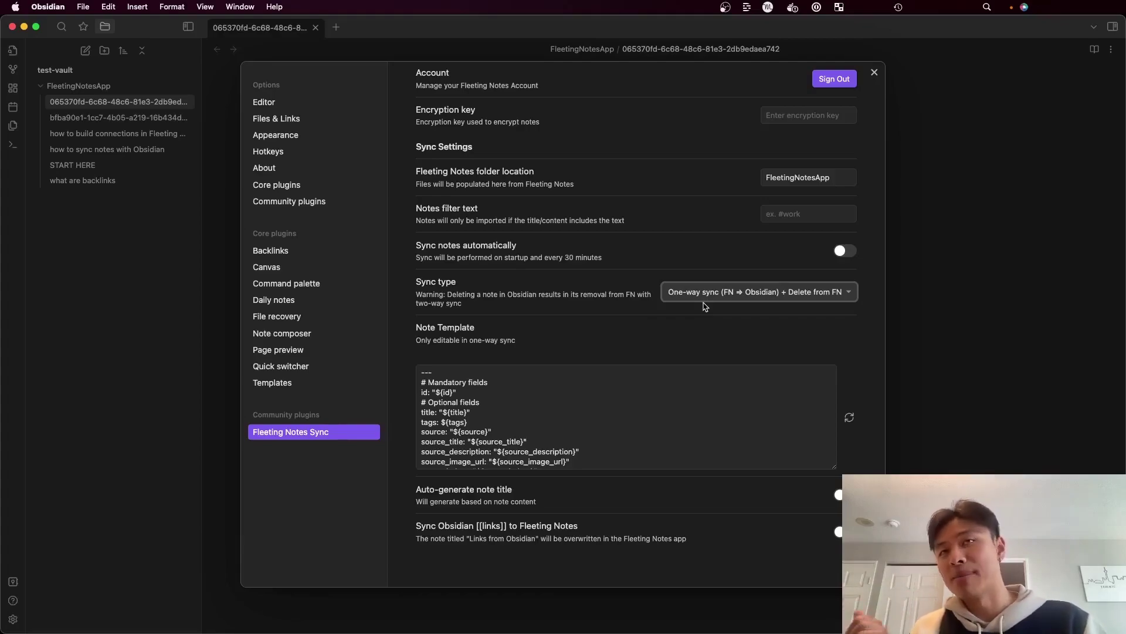
pyautogui.click(704, 304)
pyautogui.click(704, 302)
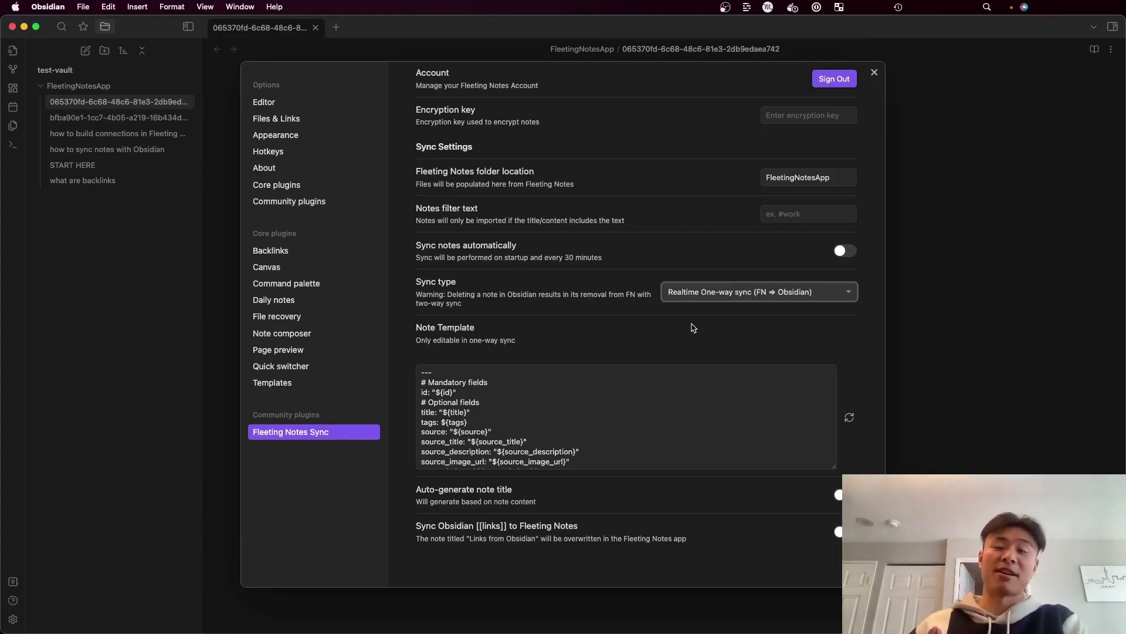
pyautogui.click(704, 292)
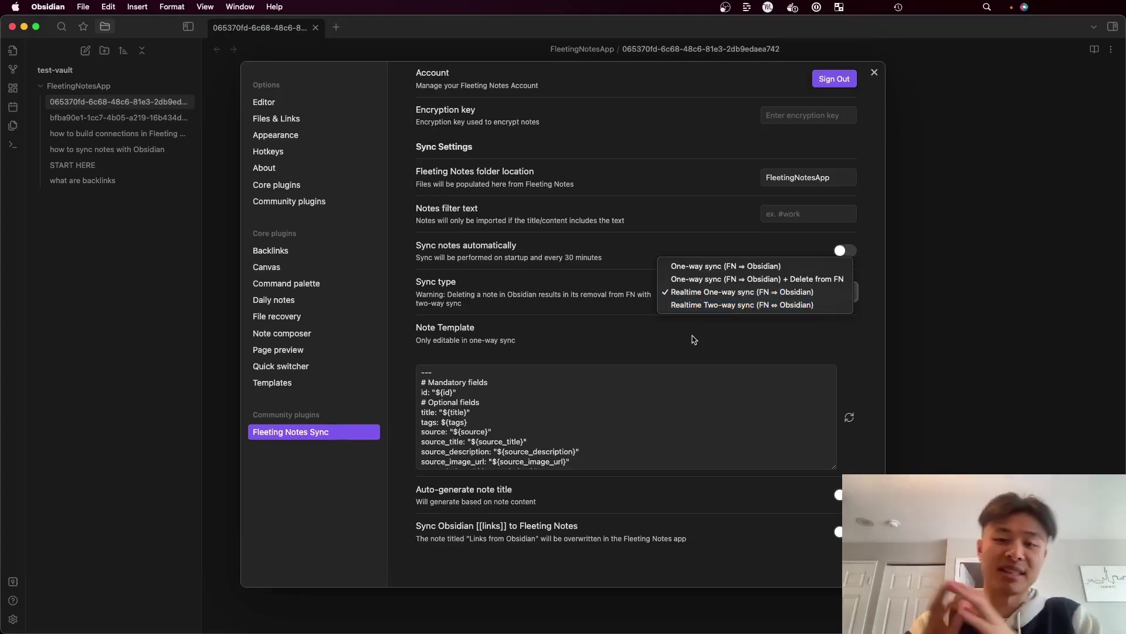
pyautogui.click(694, 339)
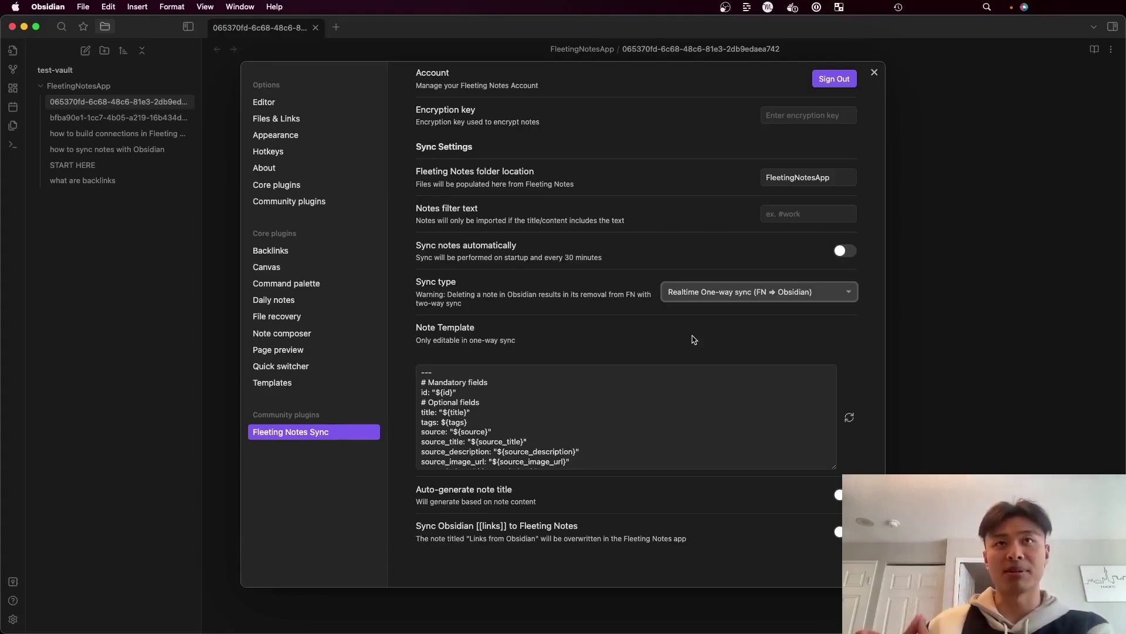
# Delete the optional field lines from the Note Template, leaving id and ${content}, and close settings
pyautogui.scroll(-3, 672, 405)
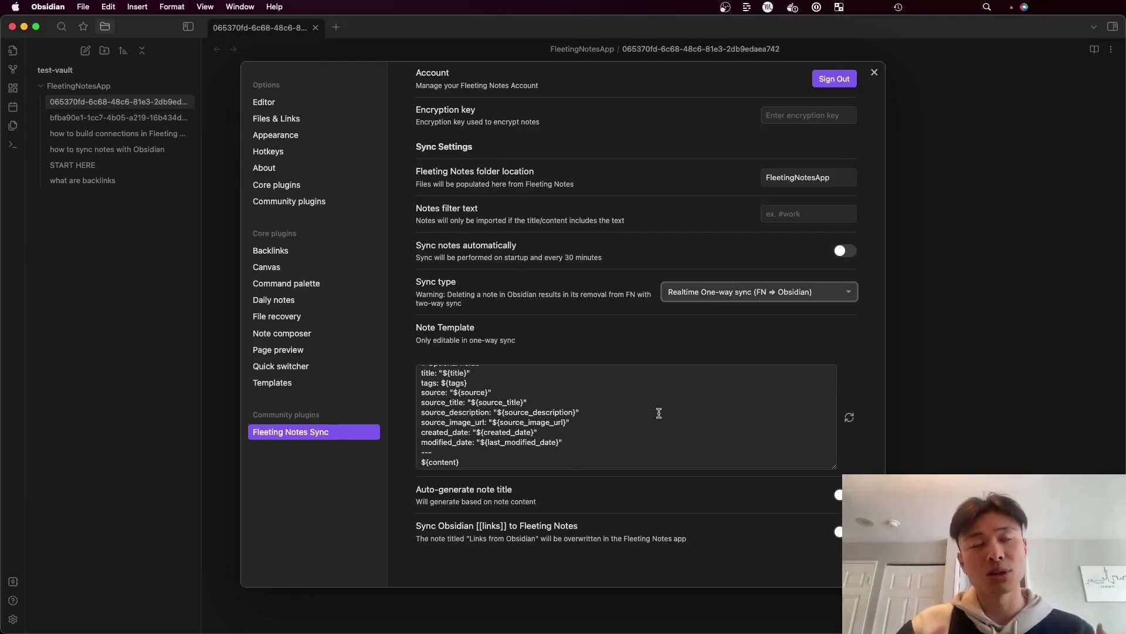
pyautogui.scroll(2, 659, 413)
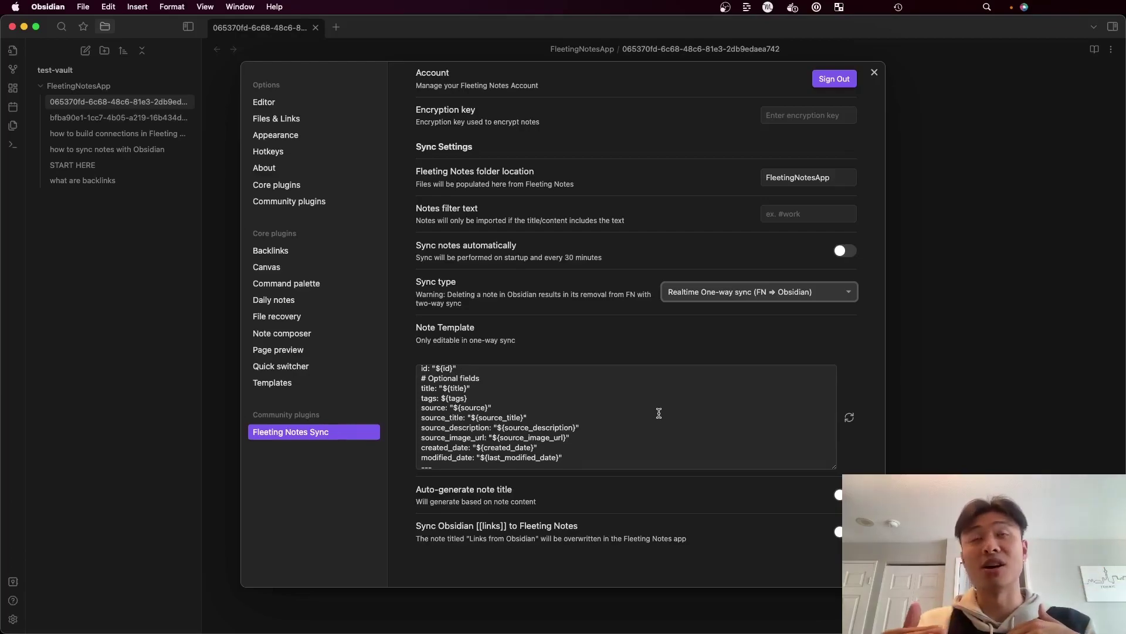
pyautogui.moveTo(563, 457); pyautogui.dragTo(418, 376)
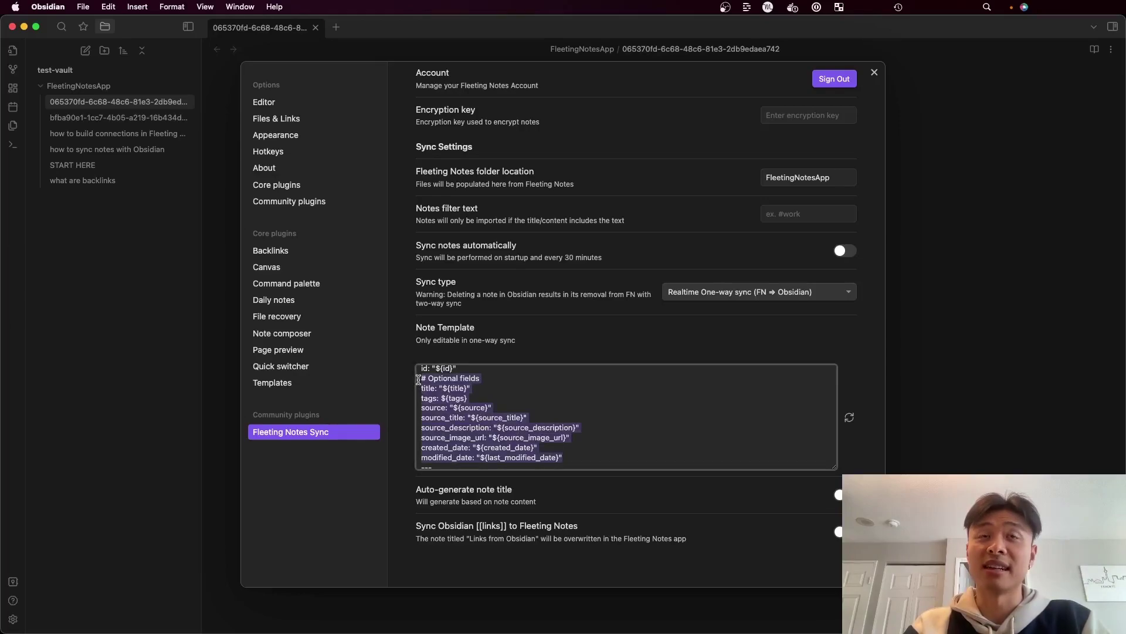
pyautogui.press('BackSpace')
pyautogui.press('BackSpace')
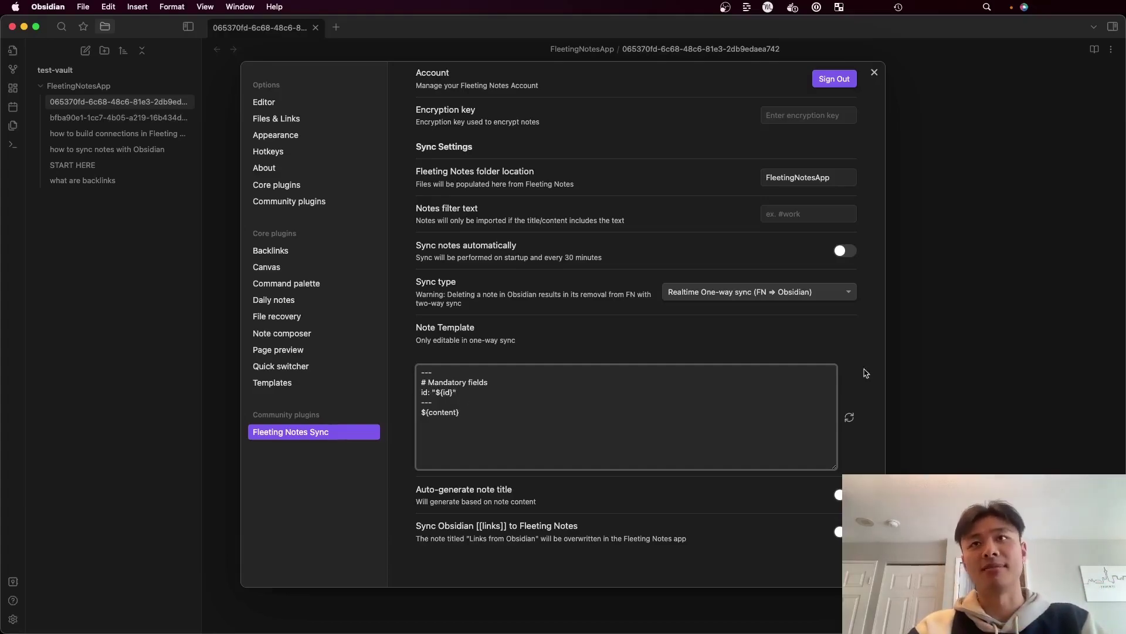
pyautogui.click(913, 335)
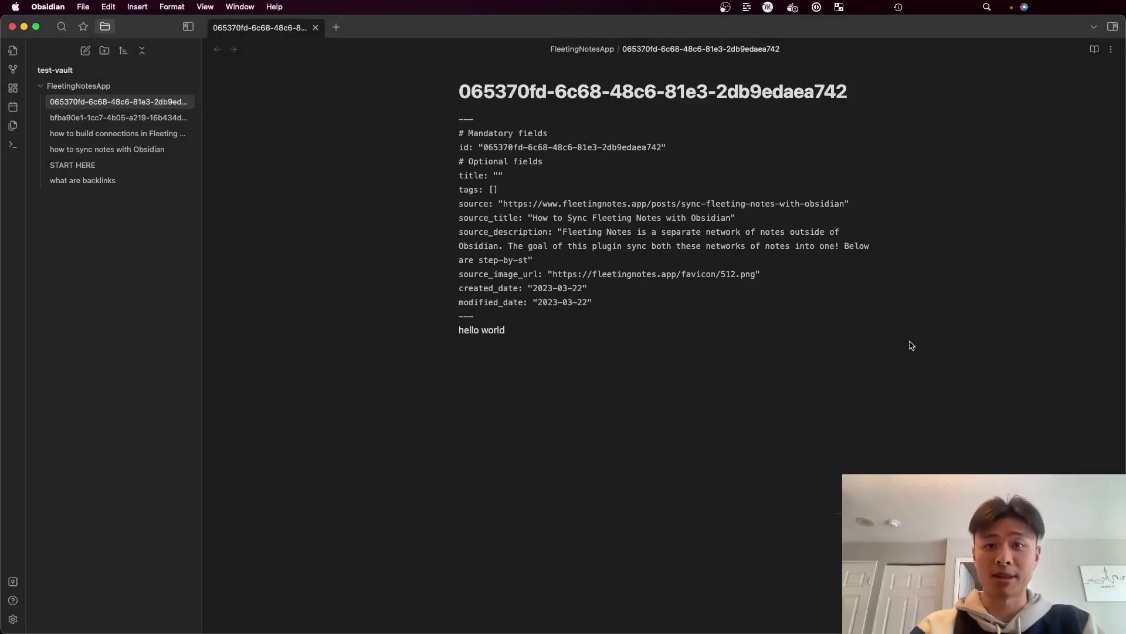
# Resync with Fleeting Notes so hello world keeps only its id field, then reopen the plugin settings
pyautogui.press('super+p')
pyautogui.write('syn')
pyautogui.press('Down')
pyautogui.press('Return')
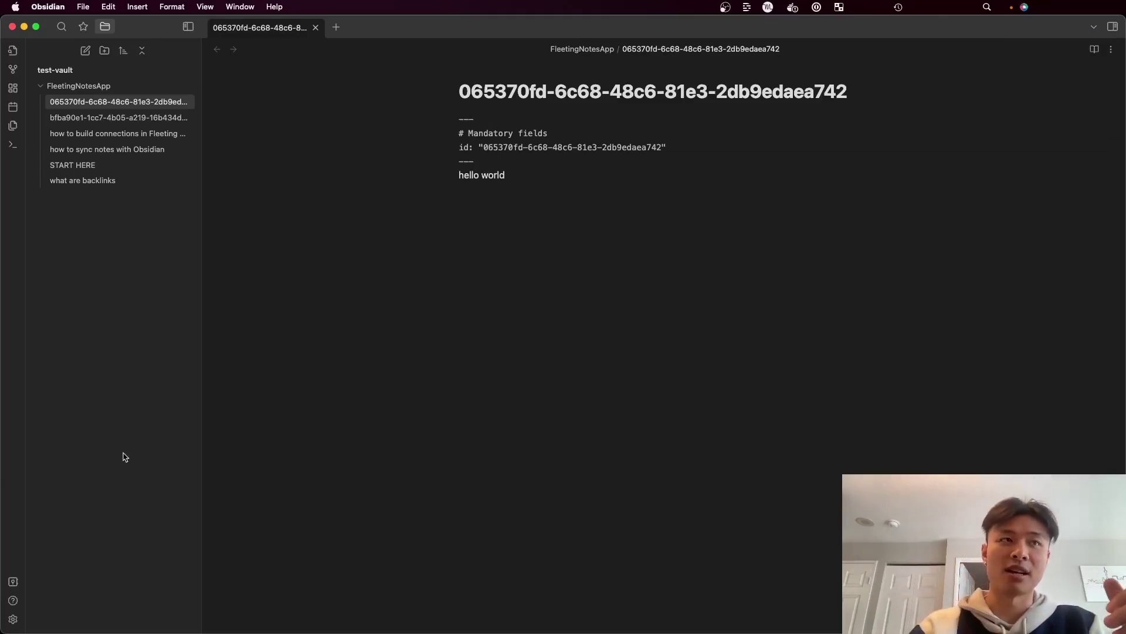
pyautogui.click(13, 619)
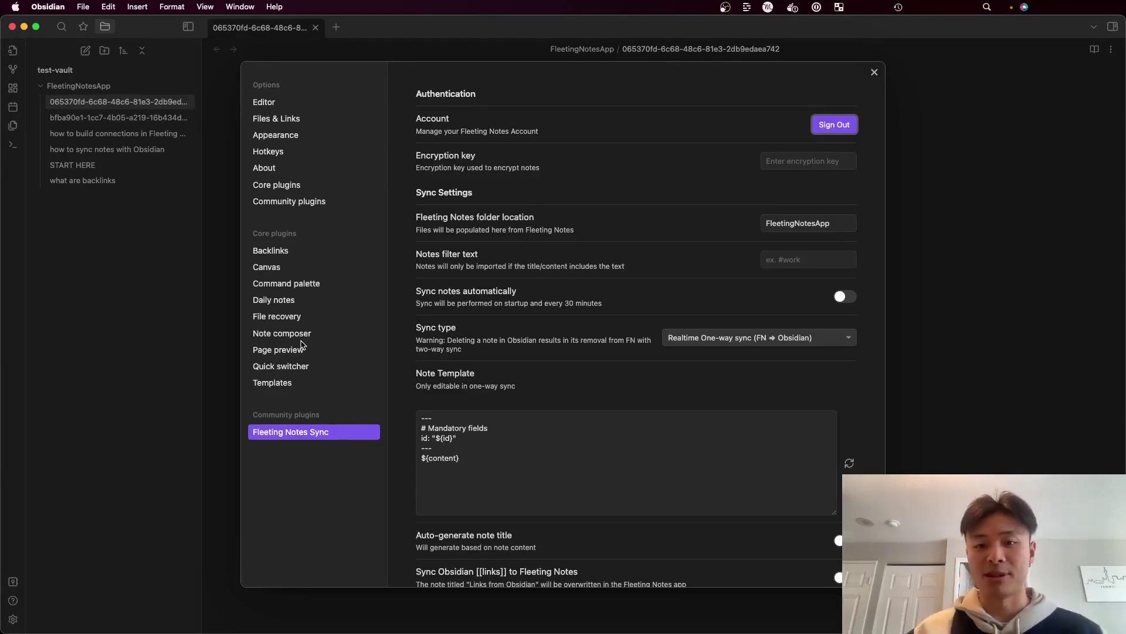
# Switch on 'Auto-generate note title' in Fleeting Notes Sync and close Settings
pyautogui.scroll(-2, 583, 352)
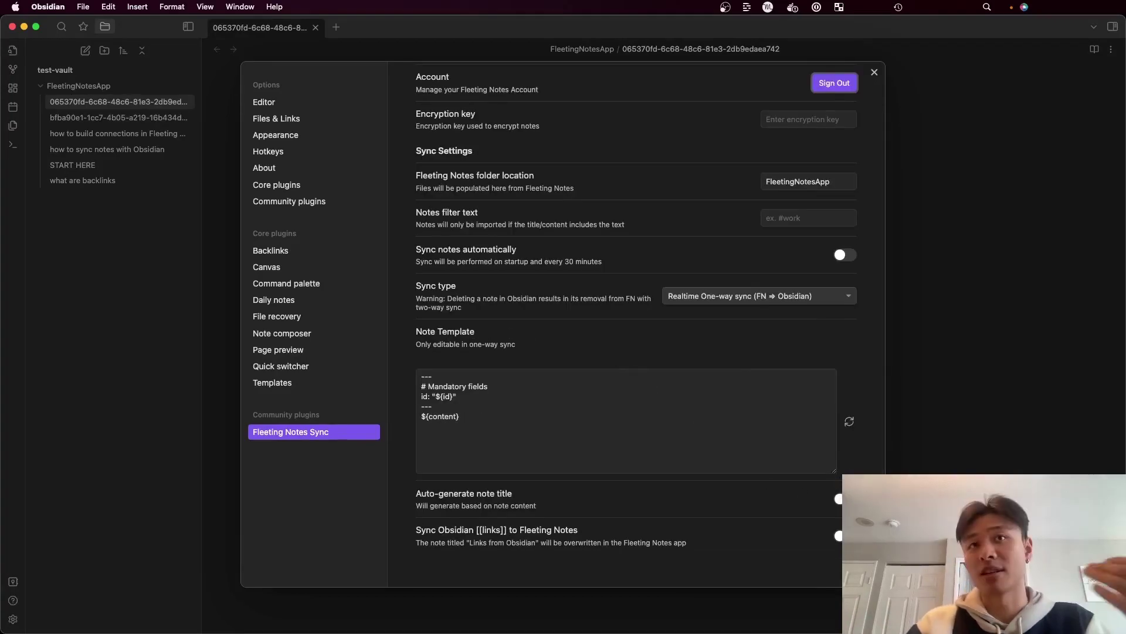
pyautogui.click(839, 500)
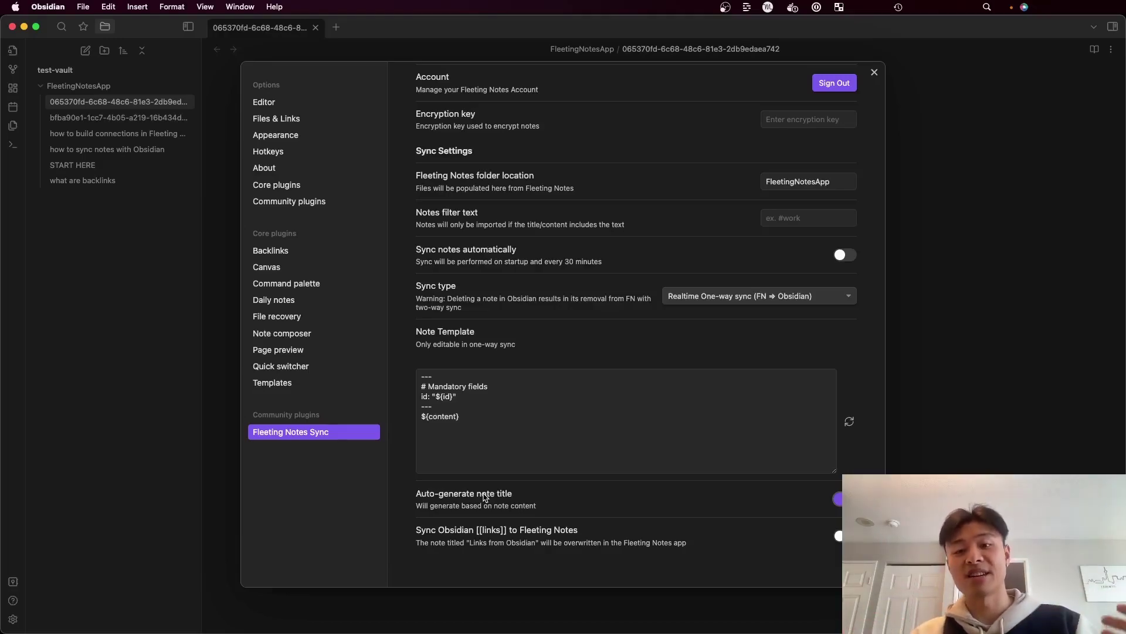
pyautogui.press('Escape')
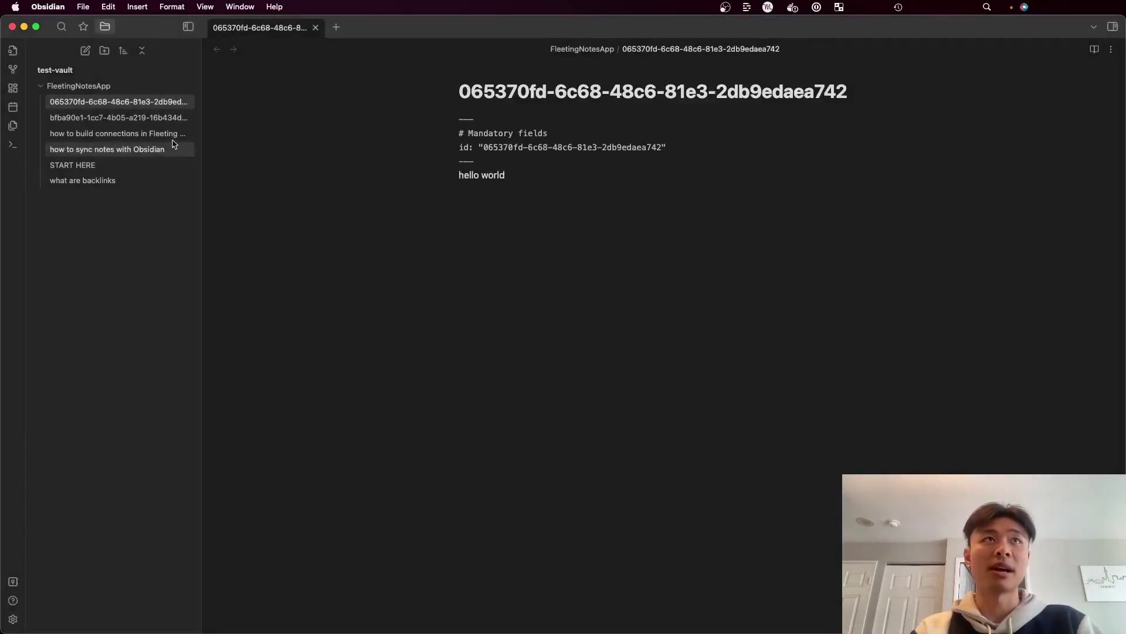
# Reopen the synced note and resync with Fleeting Notes so it is renamed hello world
pyautogui.click(164, 118)
pyautogui.click(156, 104)
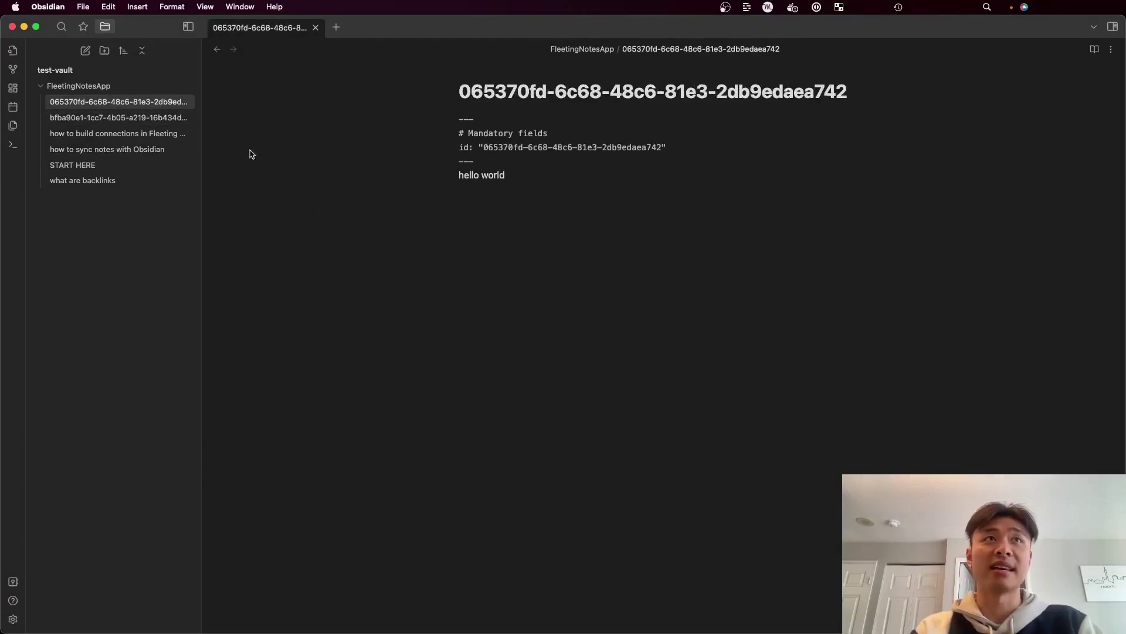
pyautogui.press('super+p')
pyautogui.write('syn')
pyautogui.press('Down')
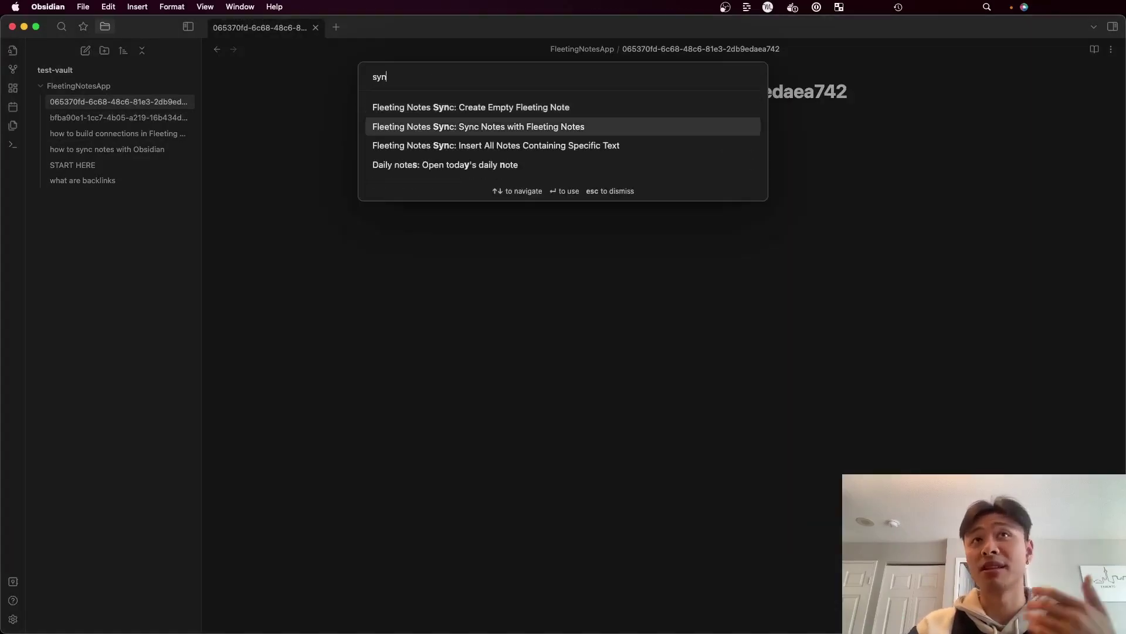
pyautogui.press('Return')
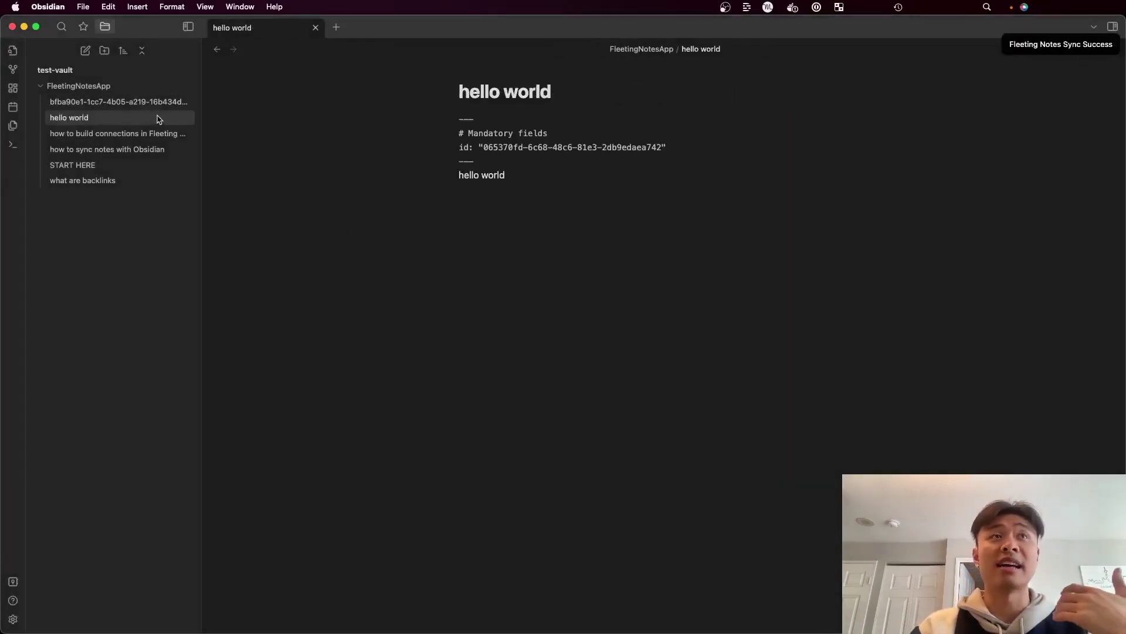
# Check the renamed note by selecting its hello world title and body line
pyautogui.doubleClick(511, 91)
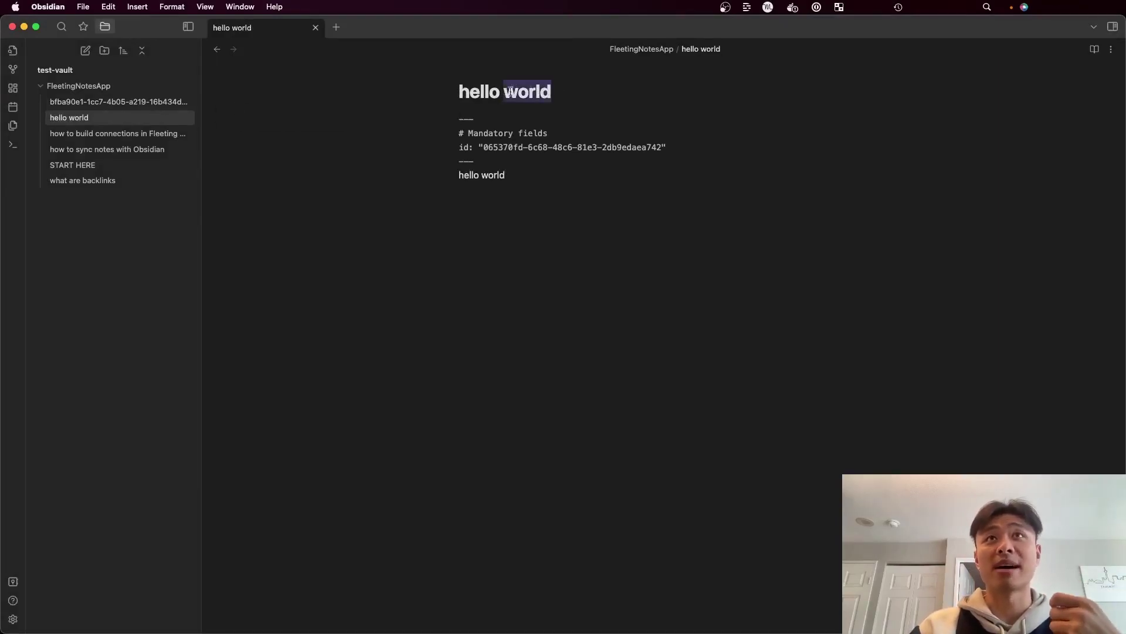
pyautogui.moveTo(510, 91); pyautogui.dragTo(461, 91)
pyautogui.moveTo(504, 175); pyautogui.dragTo(441, 183)
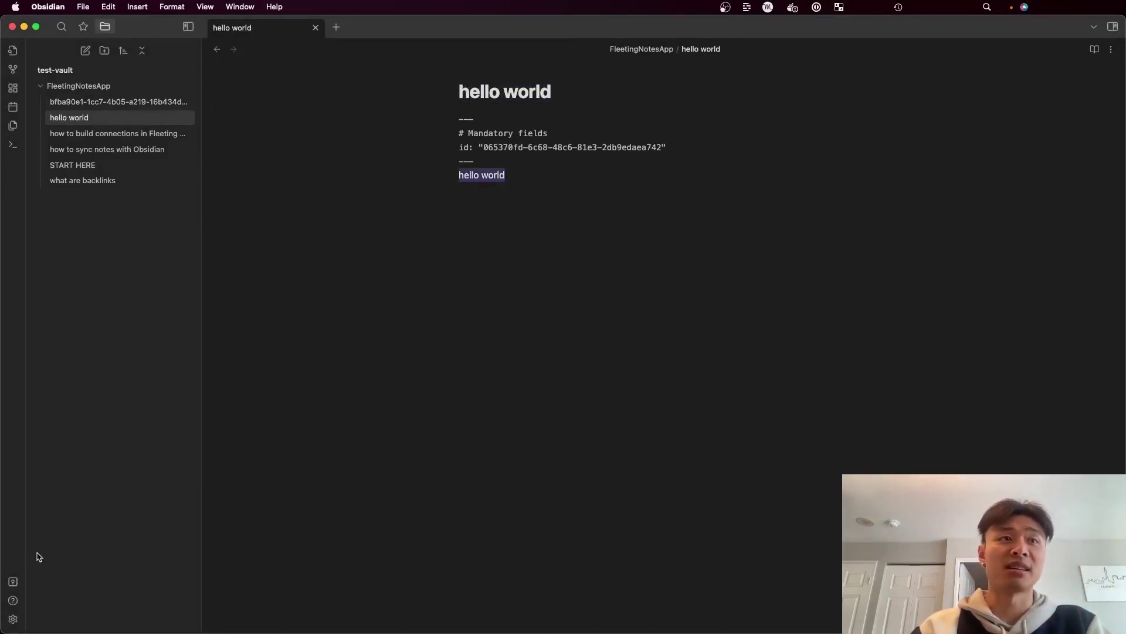
pyautogui.click(12, 619)
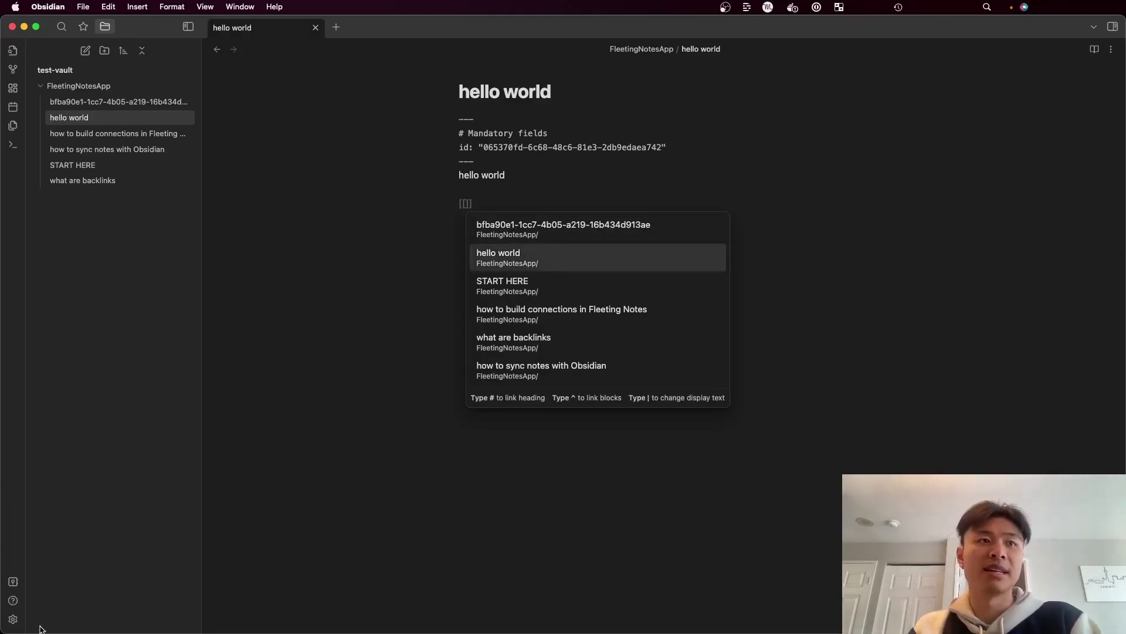
# Enable 'Sync Obsidian [[links]] to Fleeting Notes' in the plugin settings, then close Settings
pyautogui.click(13, 619)
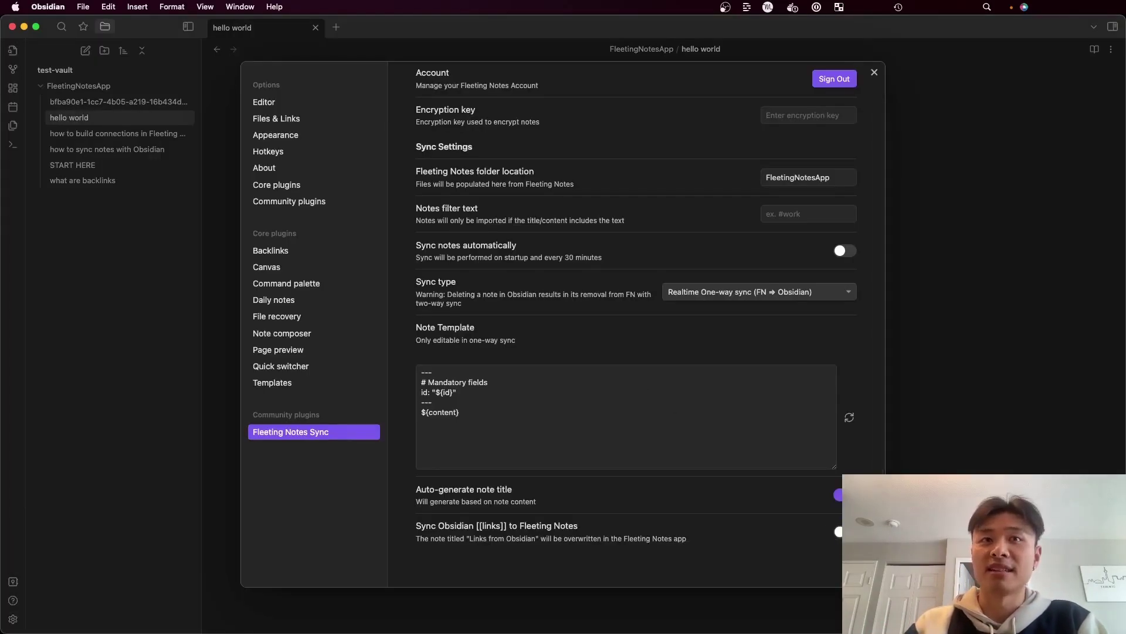
pyautogui.click(836, 532)
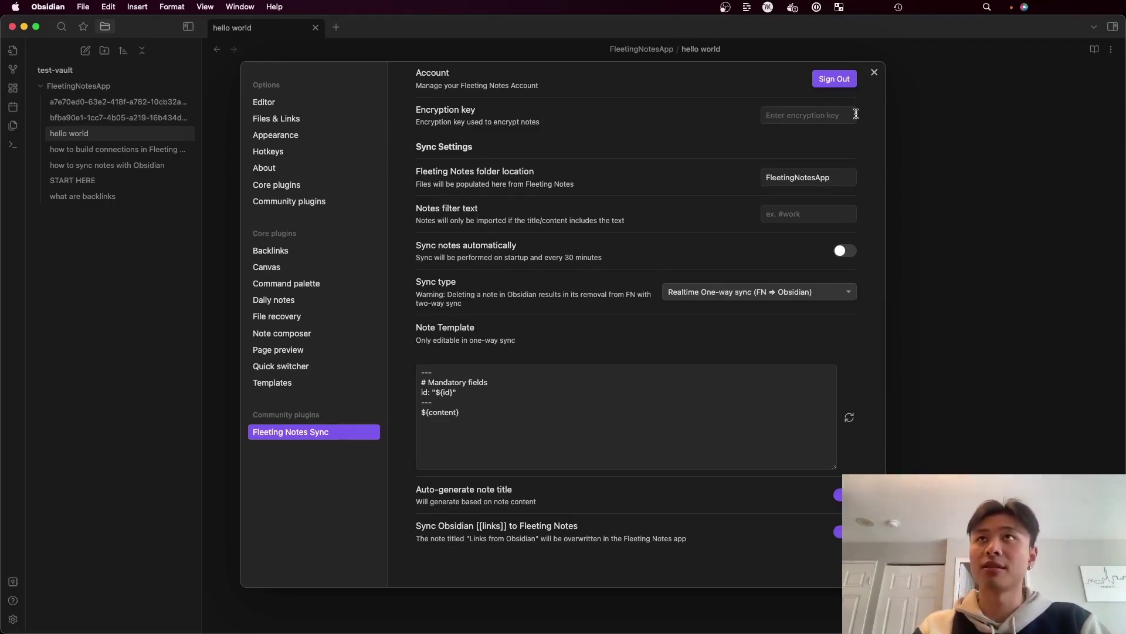
pyautogui.click(875, 73)
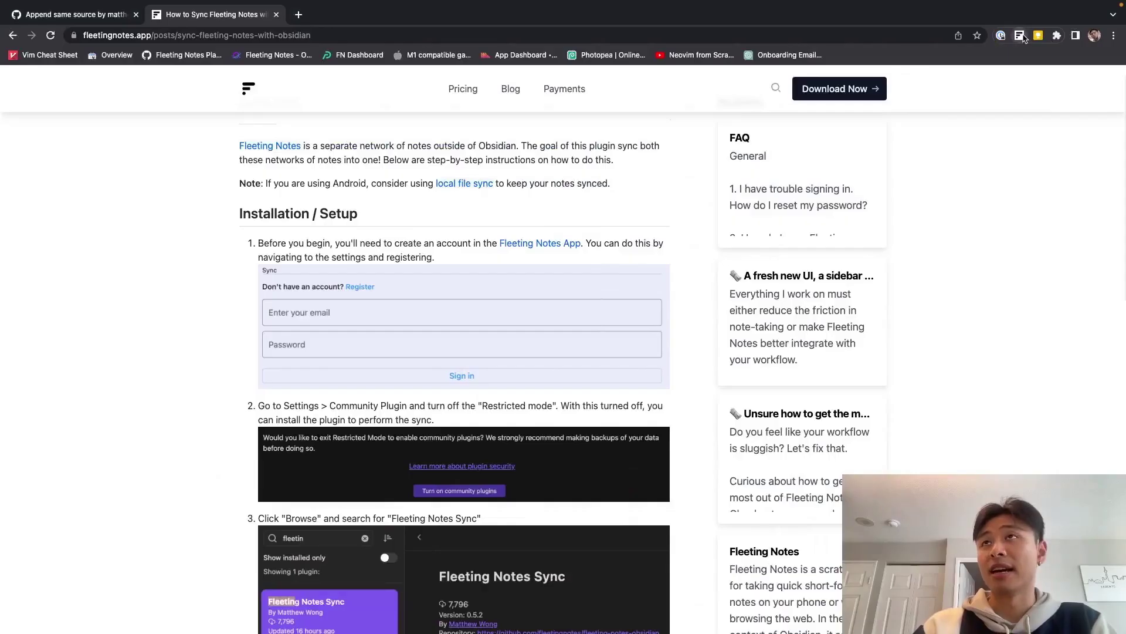
# In Fleeting Notes, open a saved note and enter 'asdfasdf [[what are backlinks]]' from the link suggestions
pyautogui.click(940, 86)
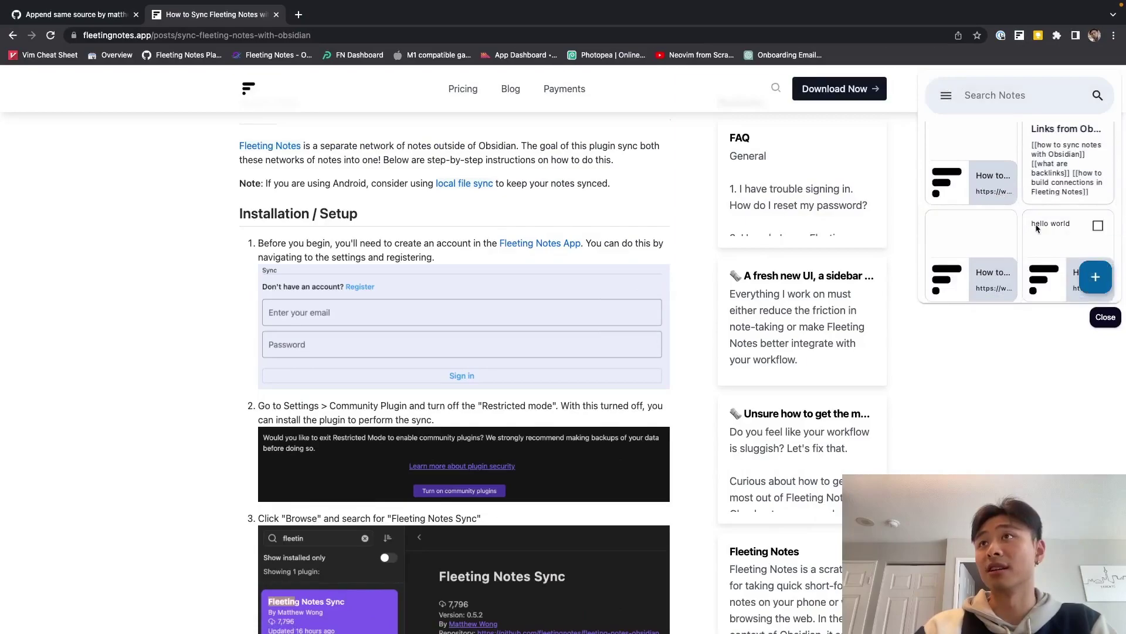
pyautogui.scroll(-1, 1036, 224)
pyautogui.scroll(1, 1060, 159)
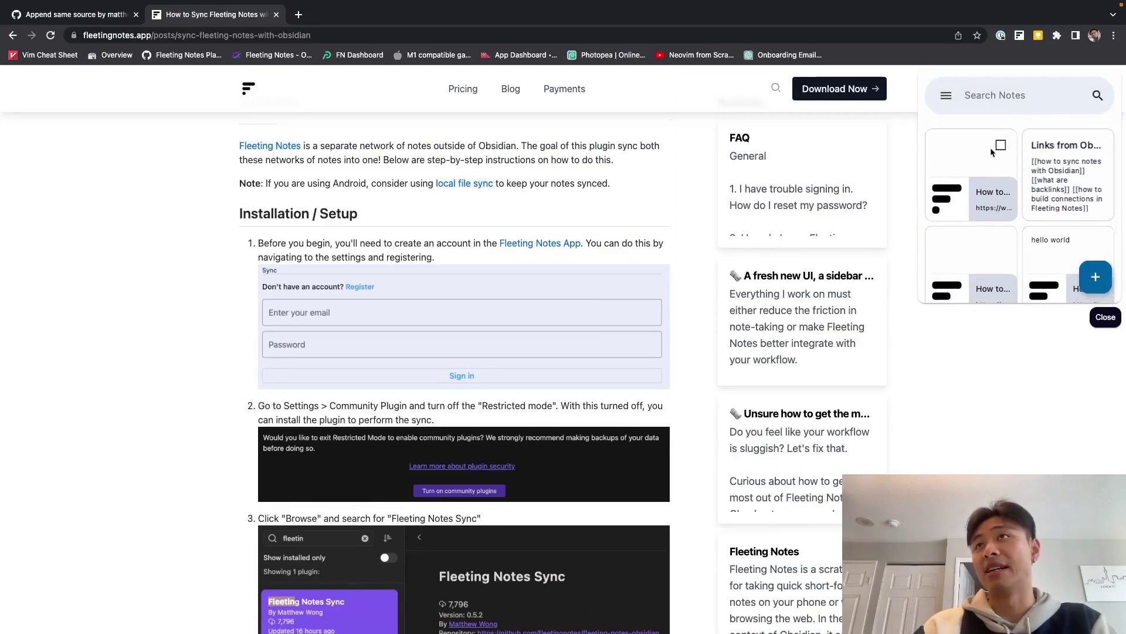
pyautogui.click(998, 257)
pyautogui.write('asdfasdf [[')
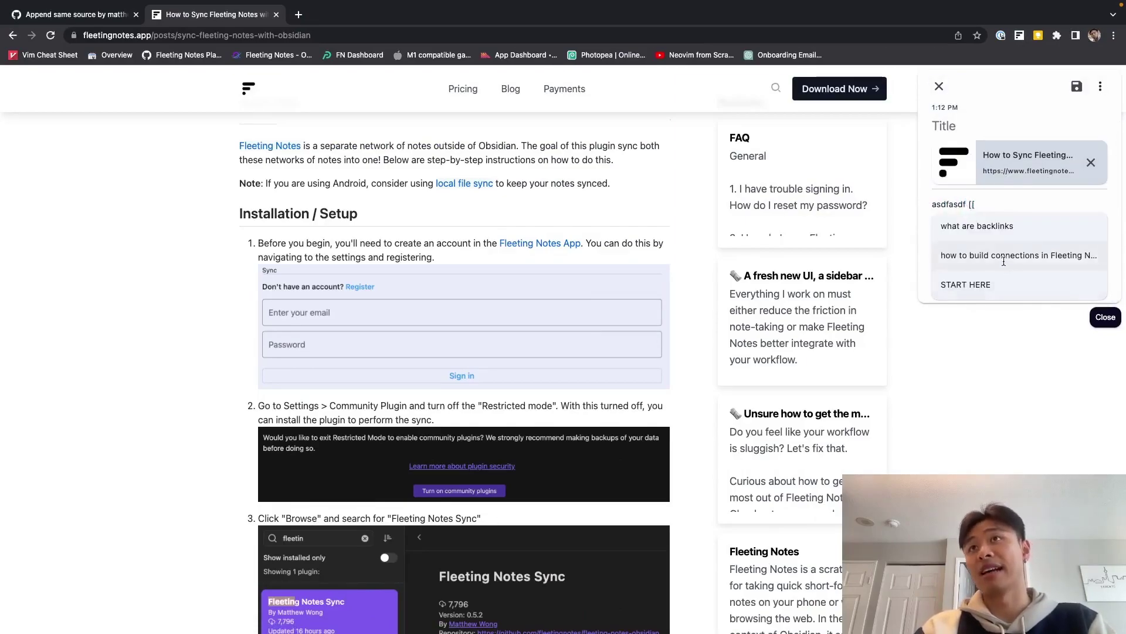
pyautogui.click(996, 226)
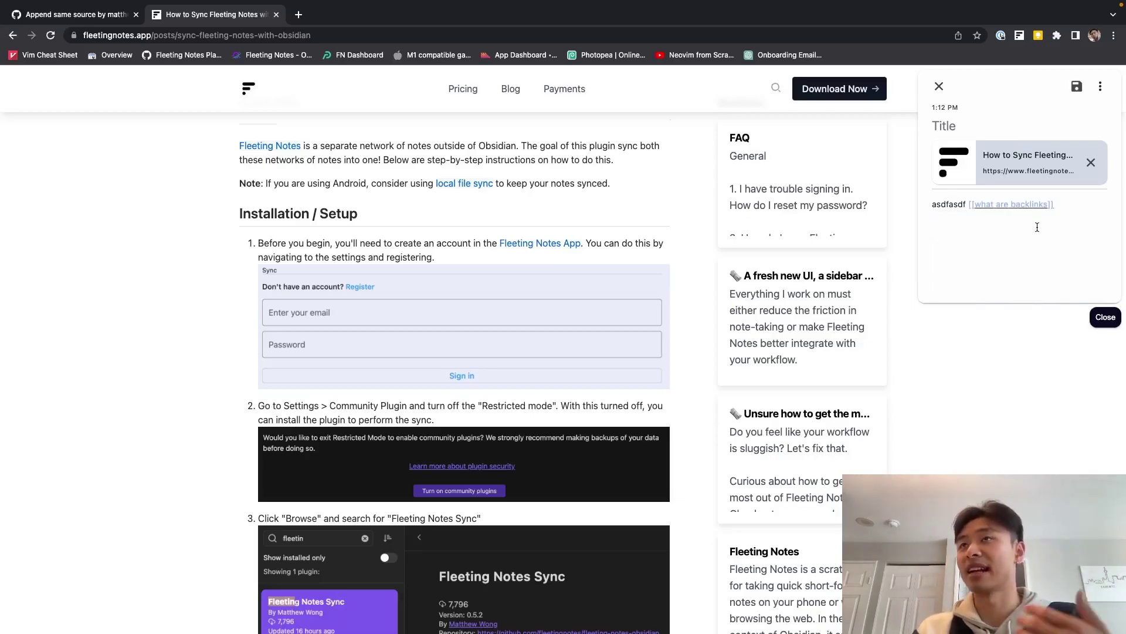